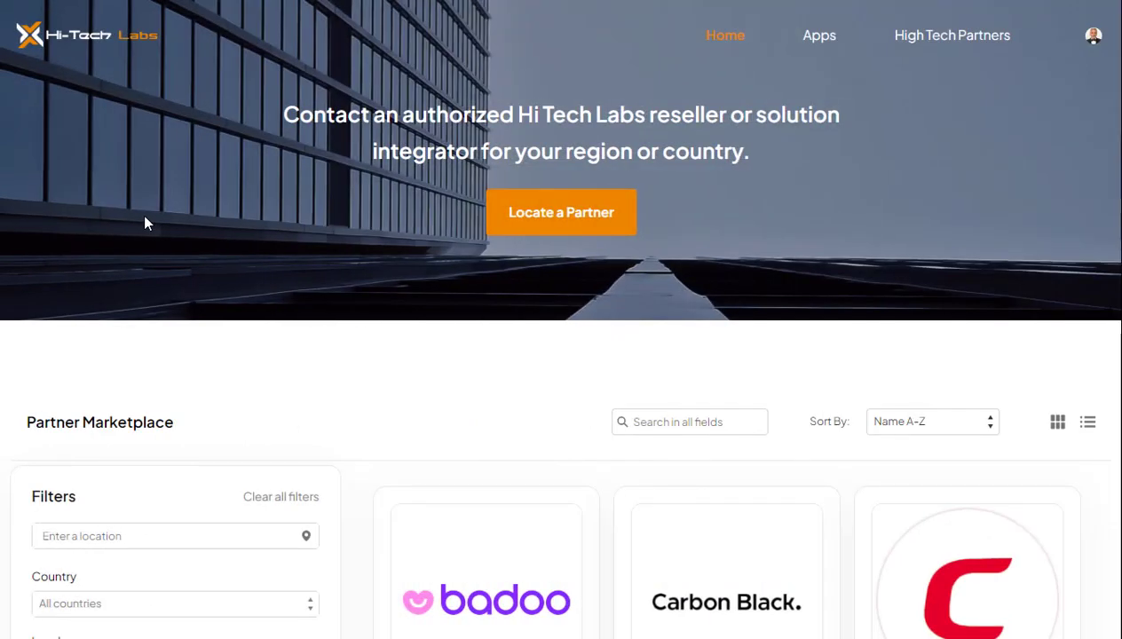
# Step: Filter partners to Platinum level across all countries, then clear all filters
pyautogui.scroll(-5, 147, 223)
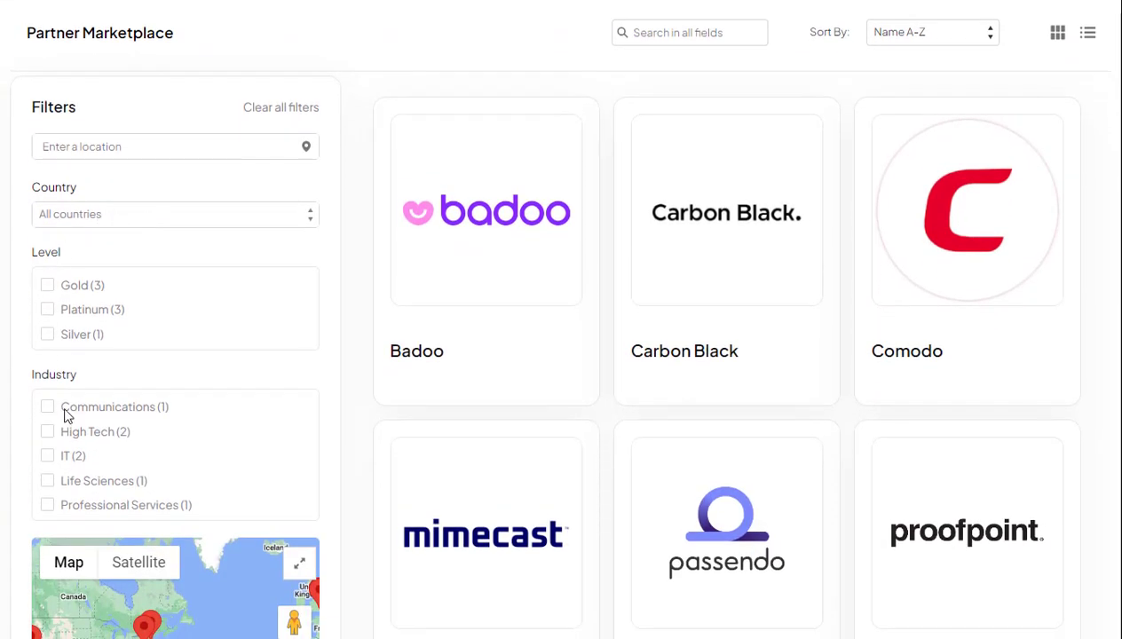
pyautogui.click(181, 217)
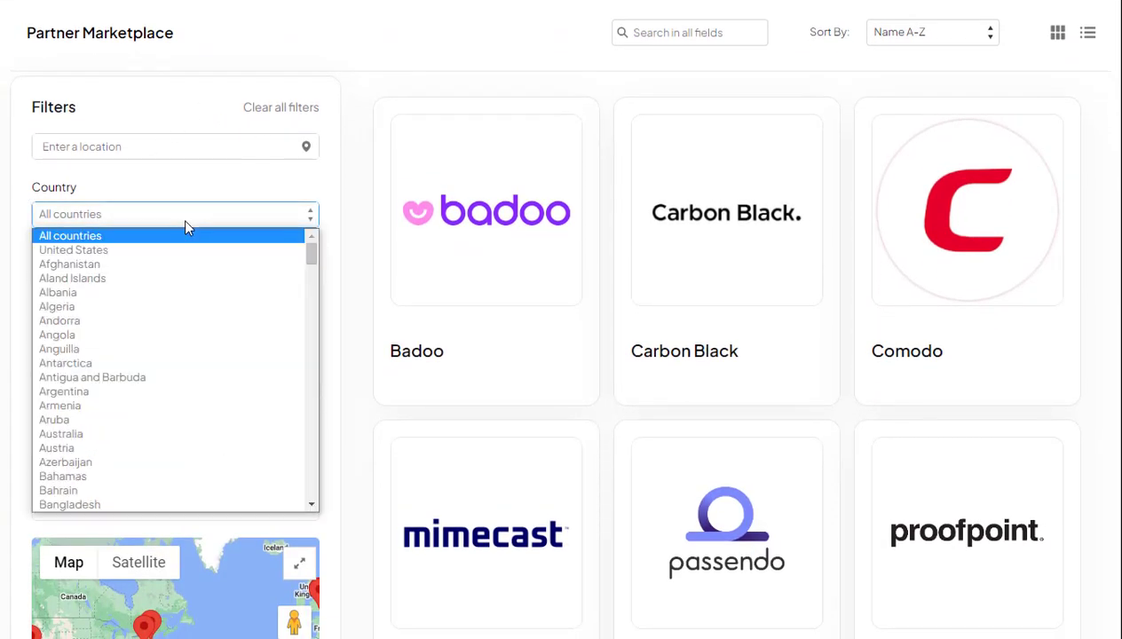
pyautogui.scroll(-15, 189, 297)
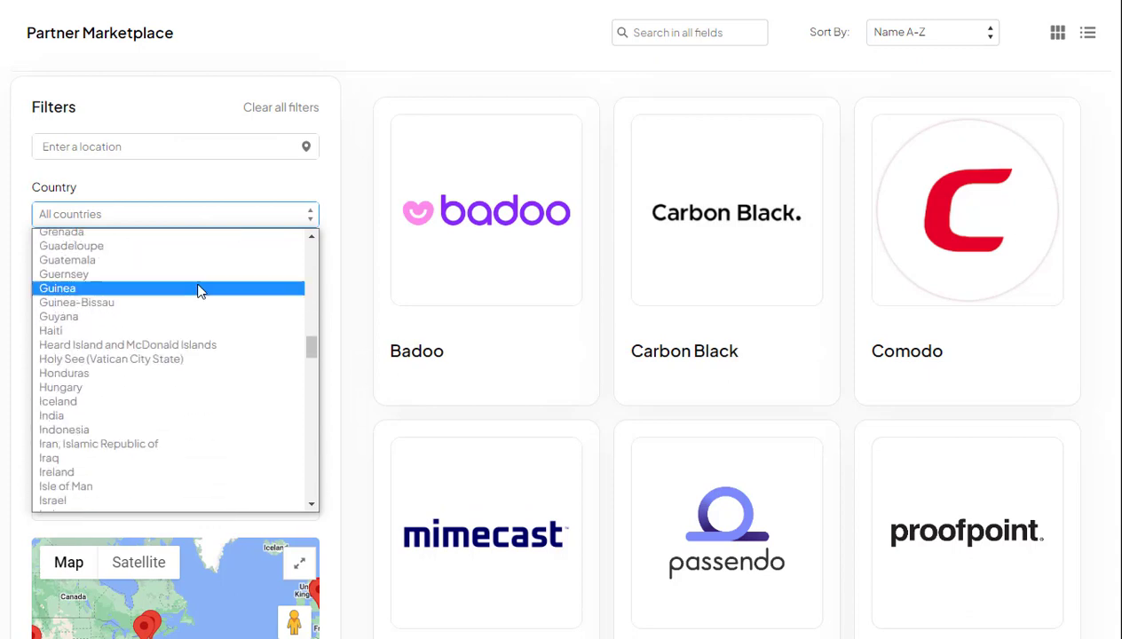
pyautogui.click(263, 221)
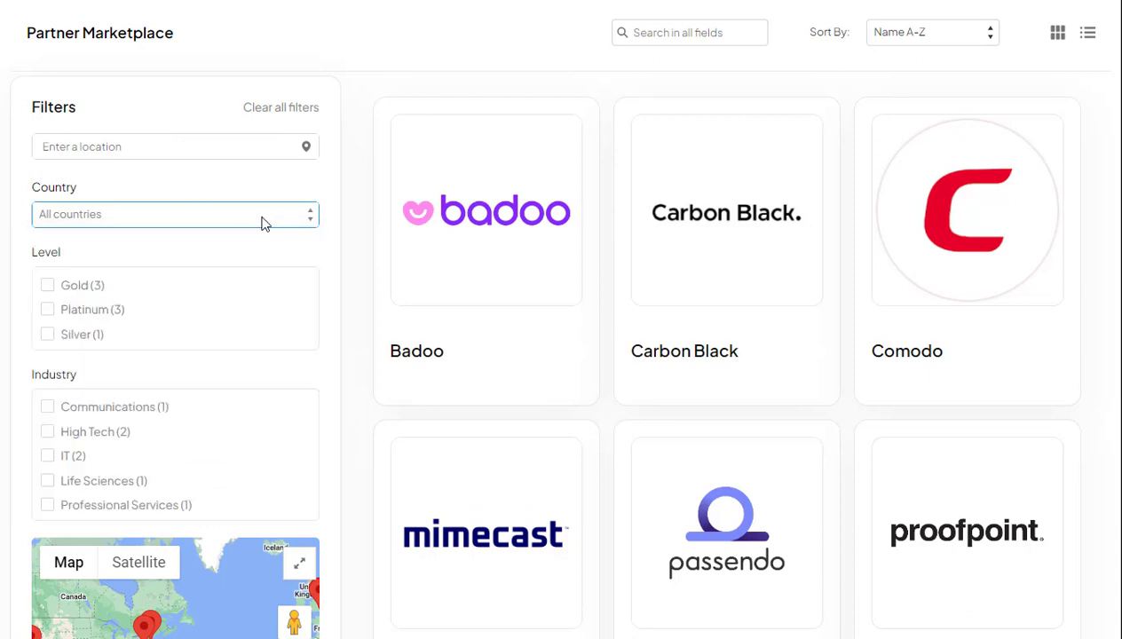
pyautogui.click(47, 310)
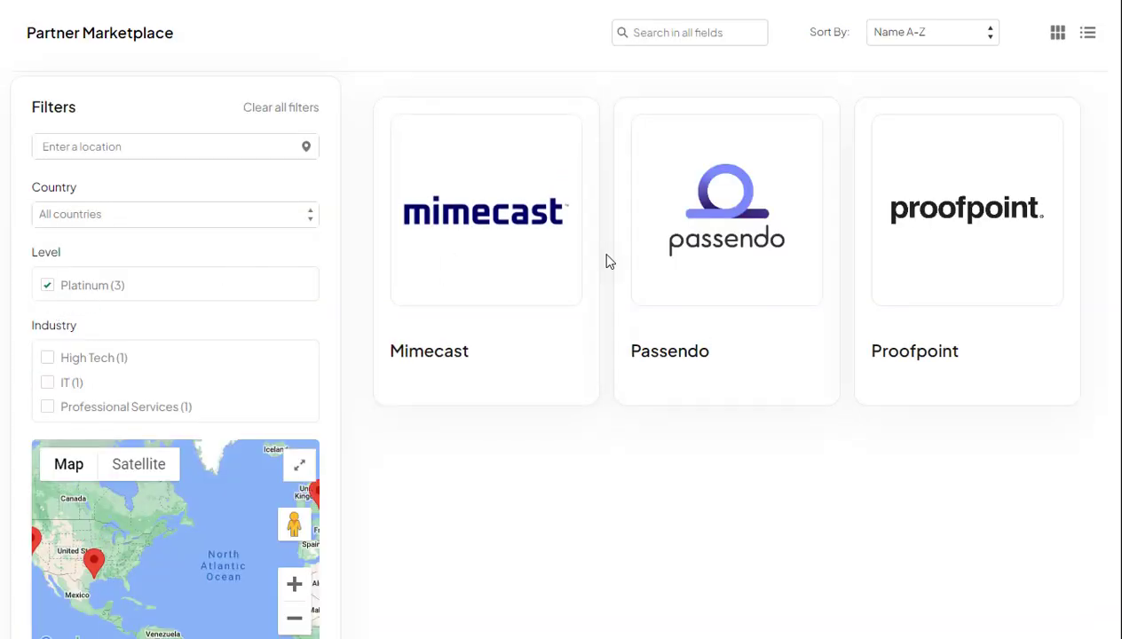
pyautogui.click(278, 110)
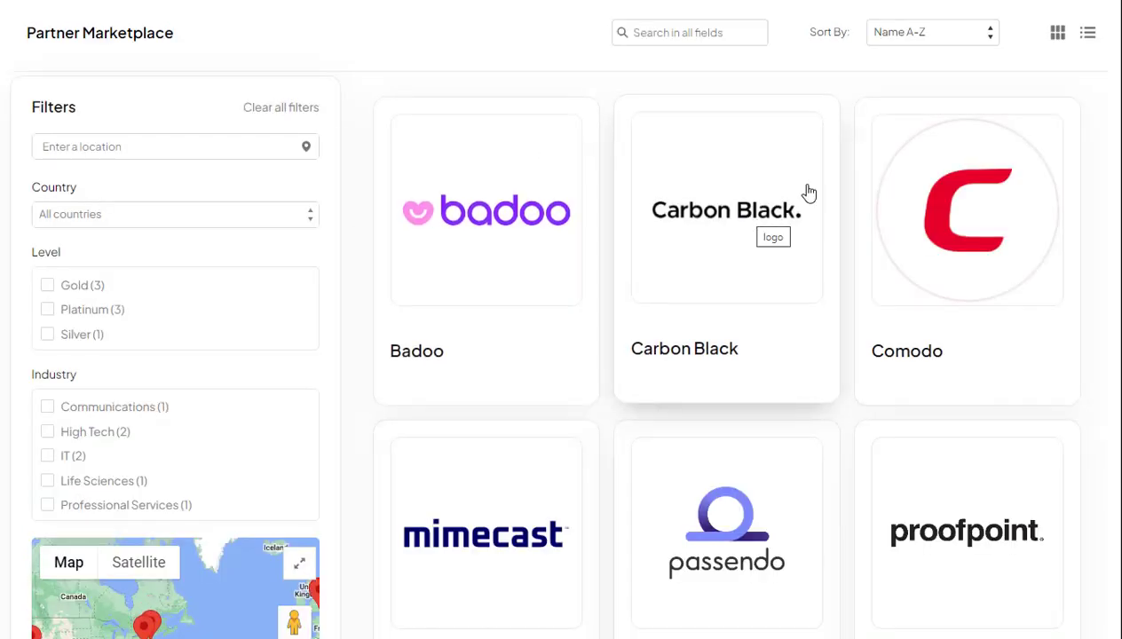
# Step: Sort the partner list by rating
pyautogui.click(980, 36)
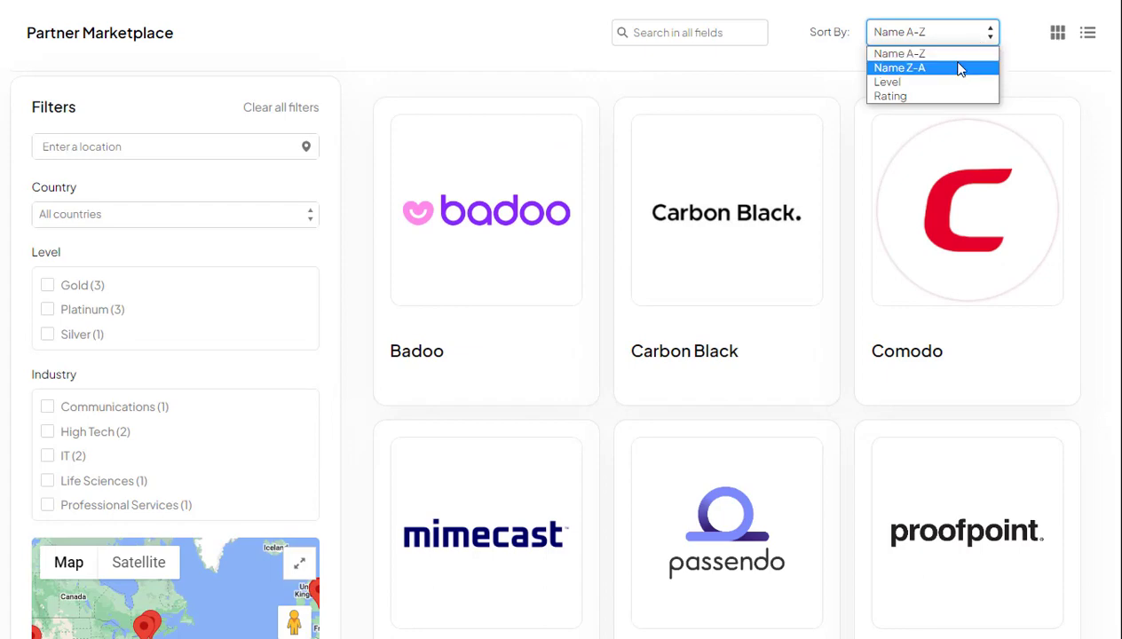
pyautogui.click(955, 97)
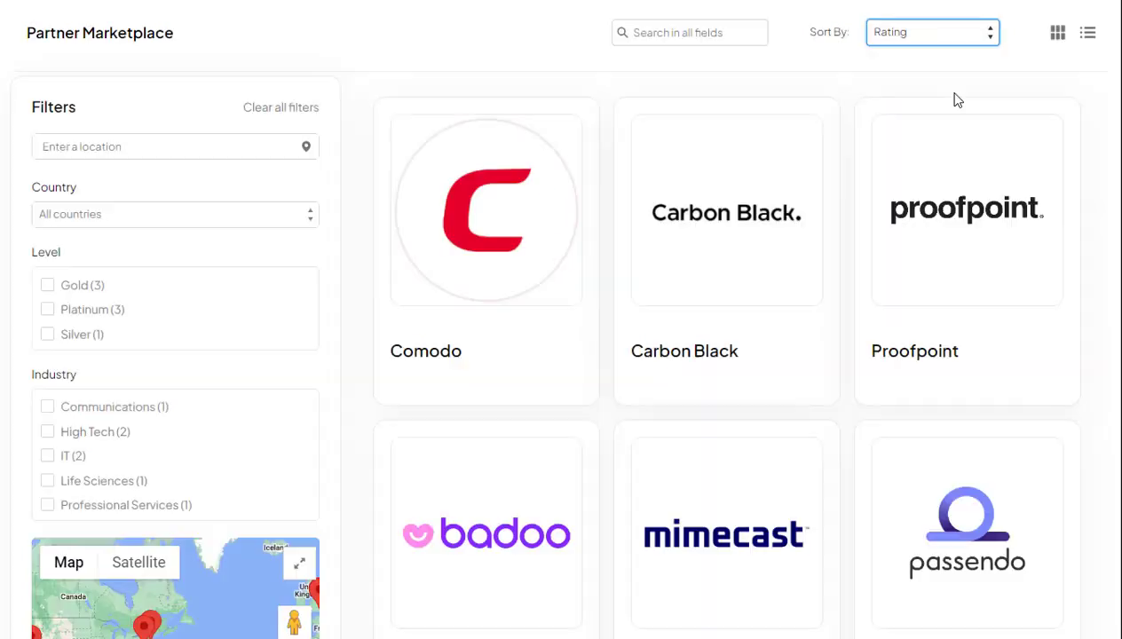
pyautogui.scroll(-4, 889, 187)
pyautogui.scroll(1, 888, 193)
pyautogui.scroll(3, 889, 192)
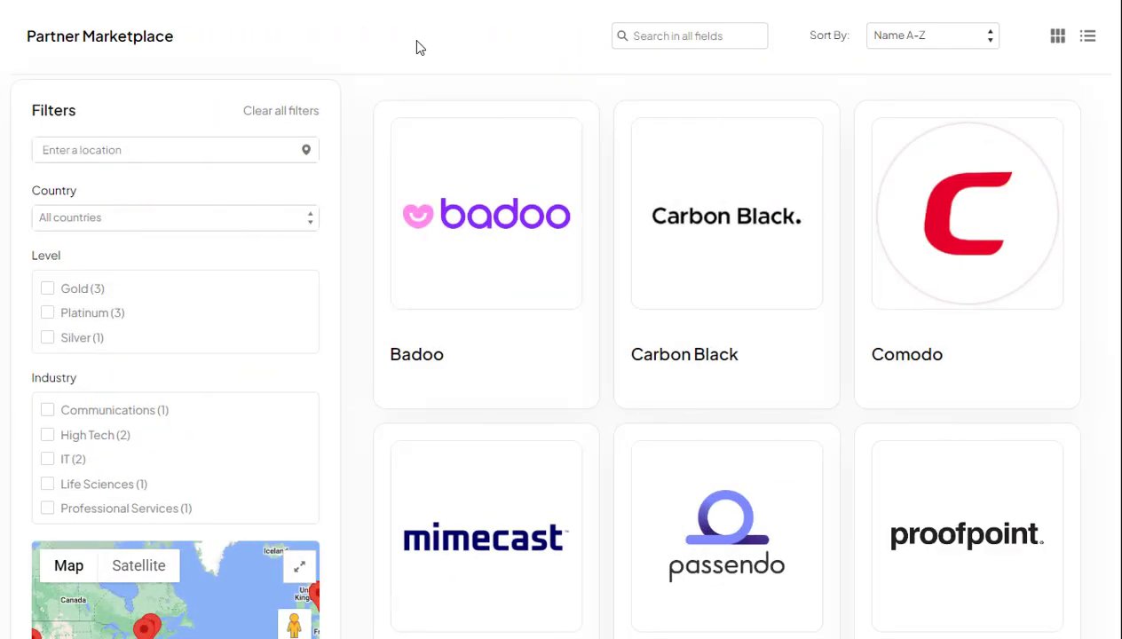
# Step: Search all partner fields for proofpoint
pyautogui.click(696, 39)
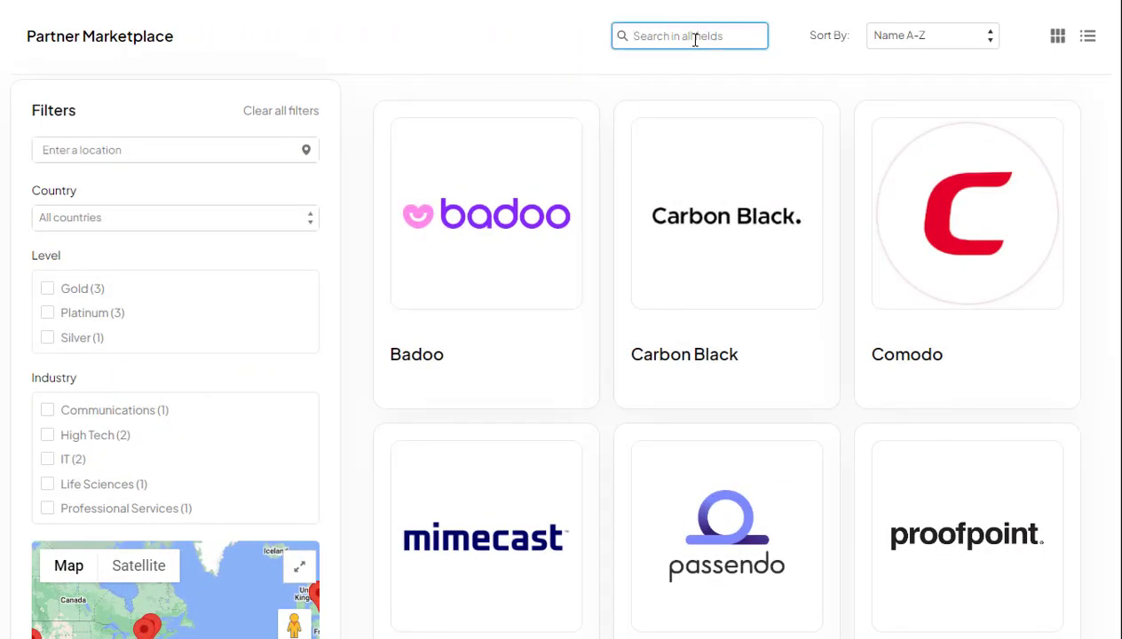
pyautogui.write('proofpoint')
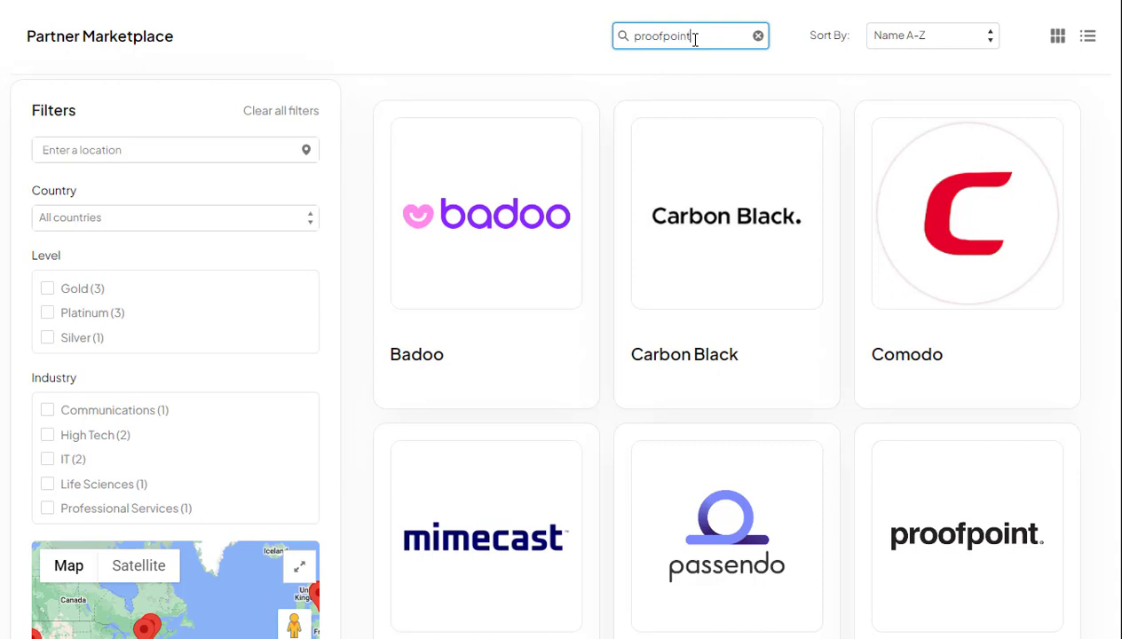
pyautogui.press('Return')
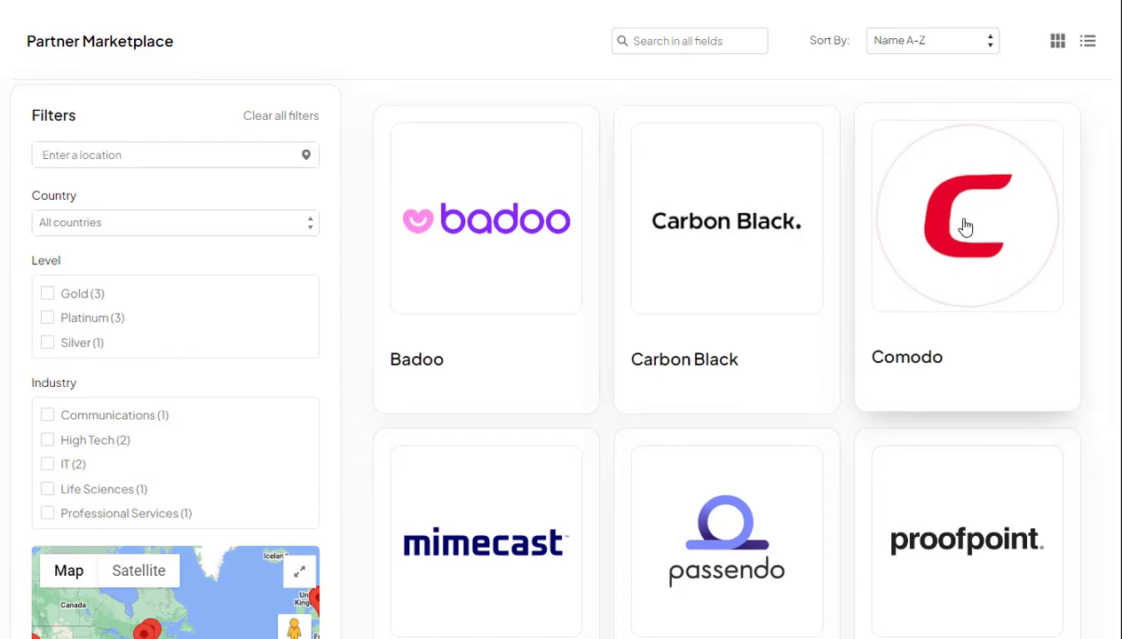
# Step: Open the Comodo partner page and show its reviews
pyautogui.click(955, 245)
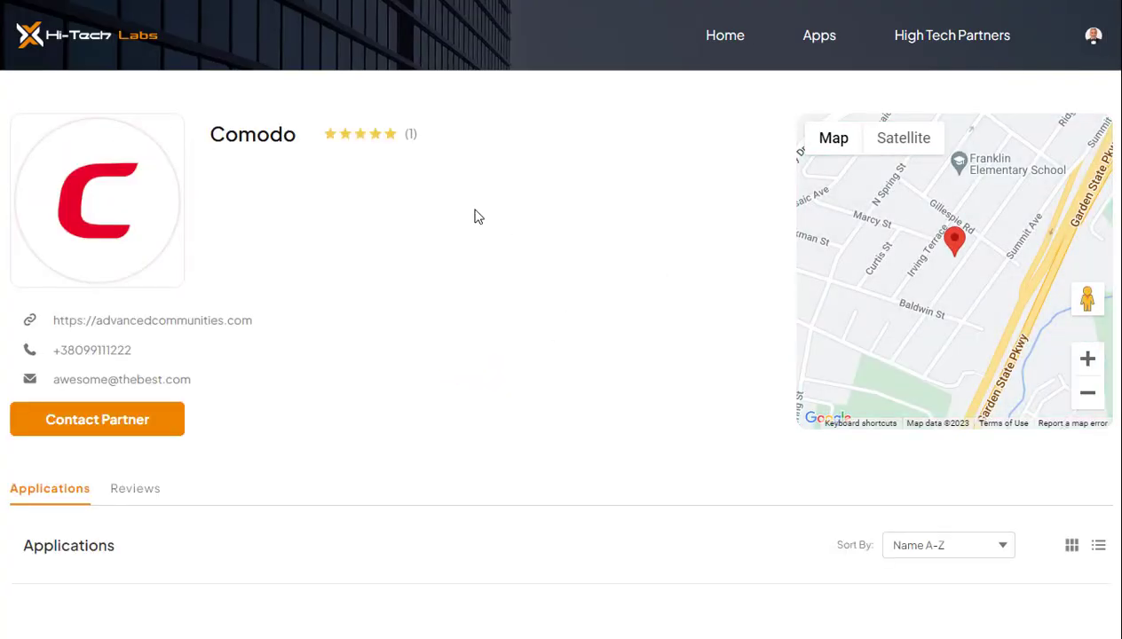
pyautogui.scroll(-2, 621, 323)
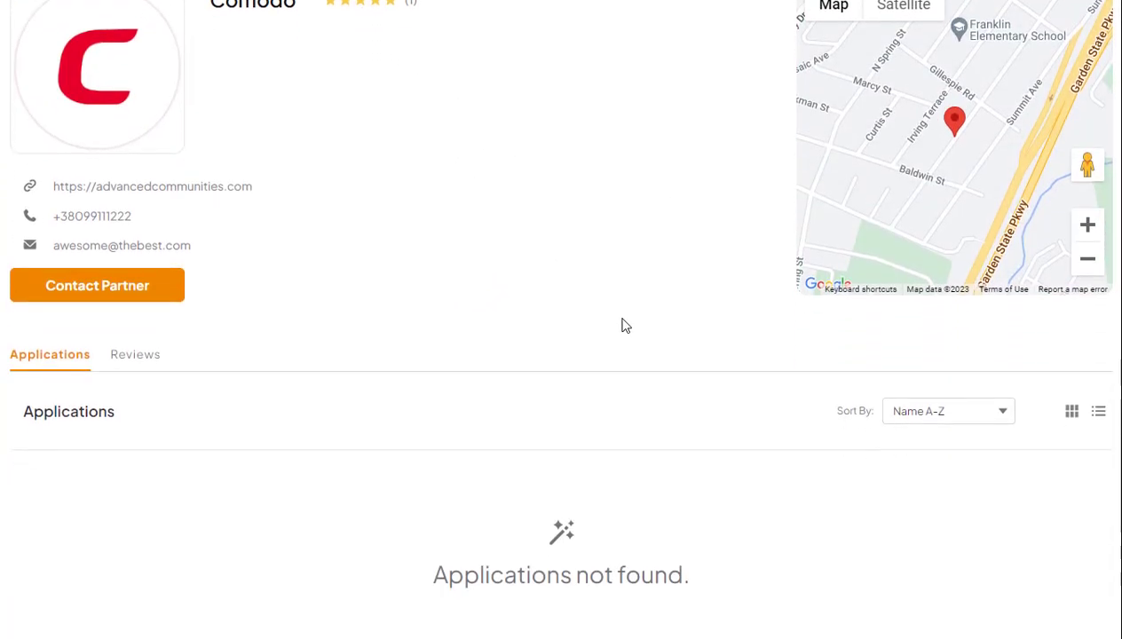
pyautogui.click(151, 358)
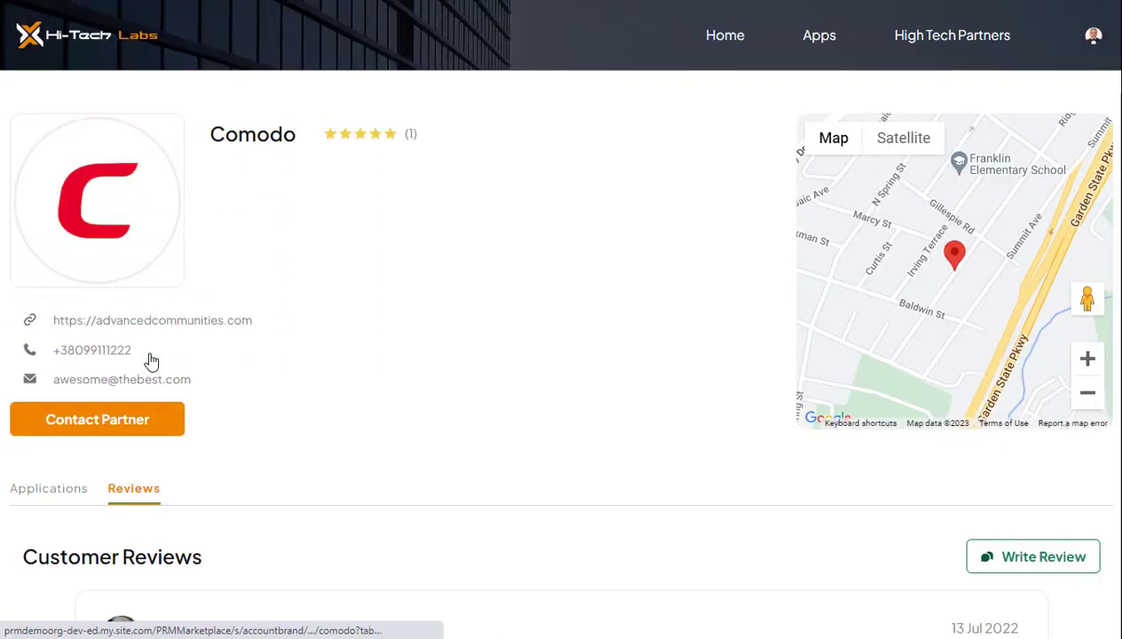
pyautogui.scroll(-1, 335, 311)
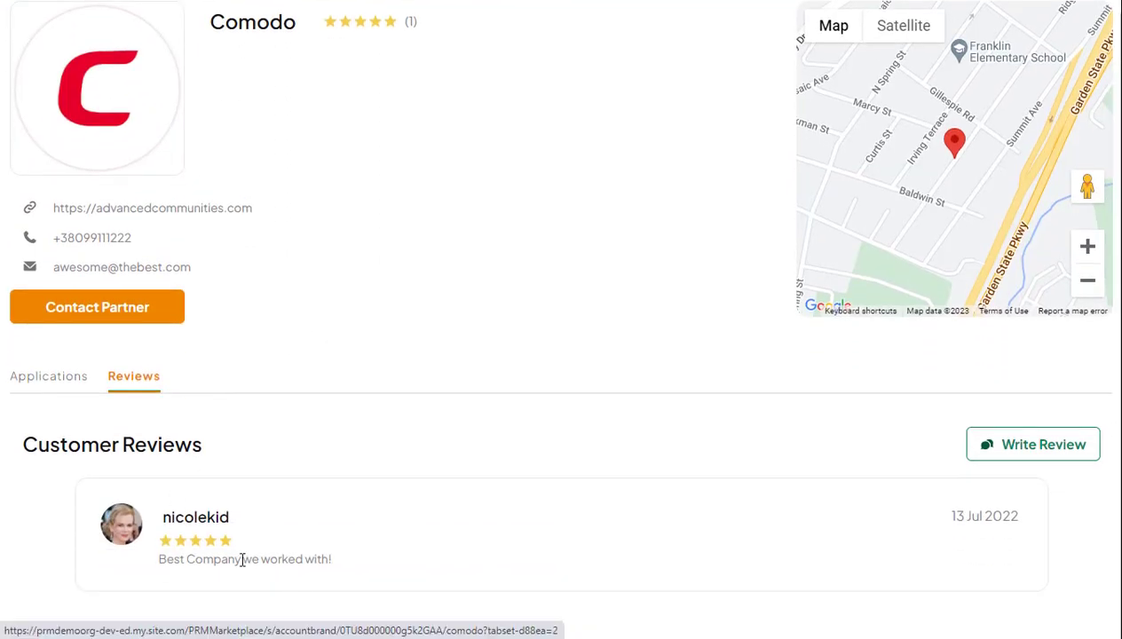
# Step: Post a five-star 'Great company!' review for Comodo
pyautogui.click(1005, 455)
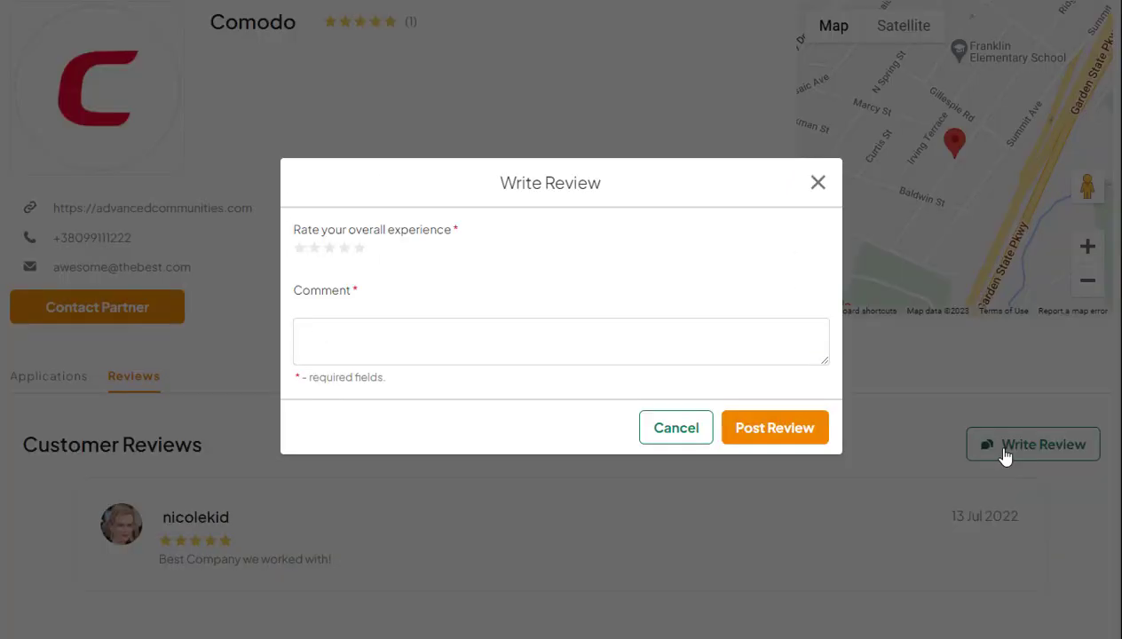
pyautogui.click(484, 347)
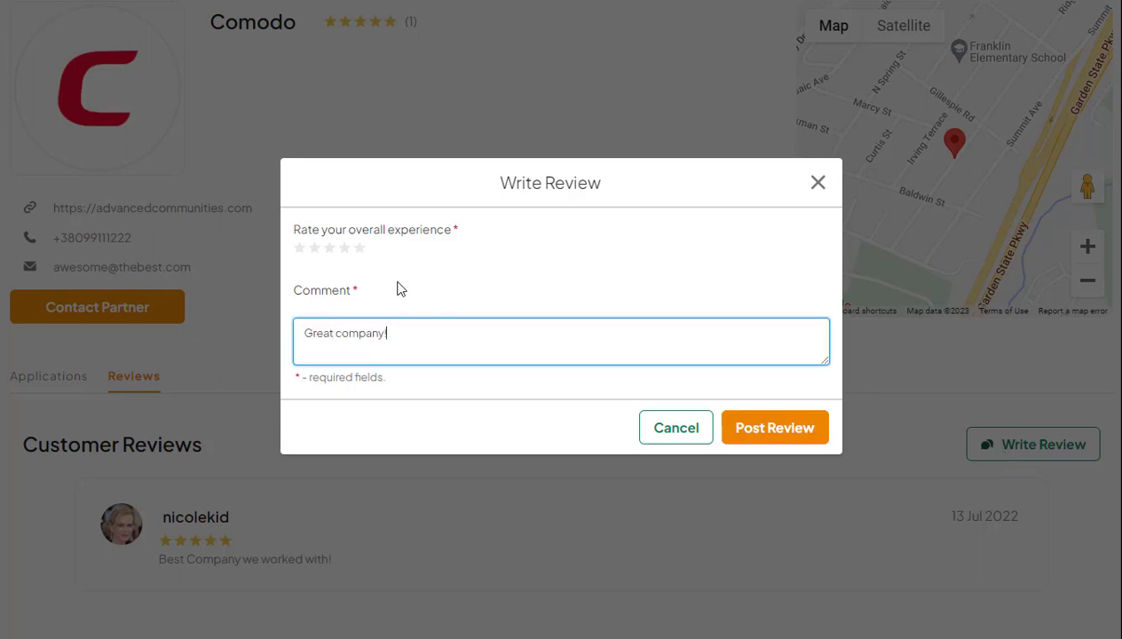
pyautogui.click(359, 249)
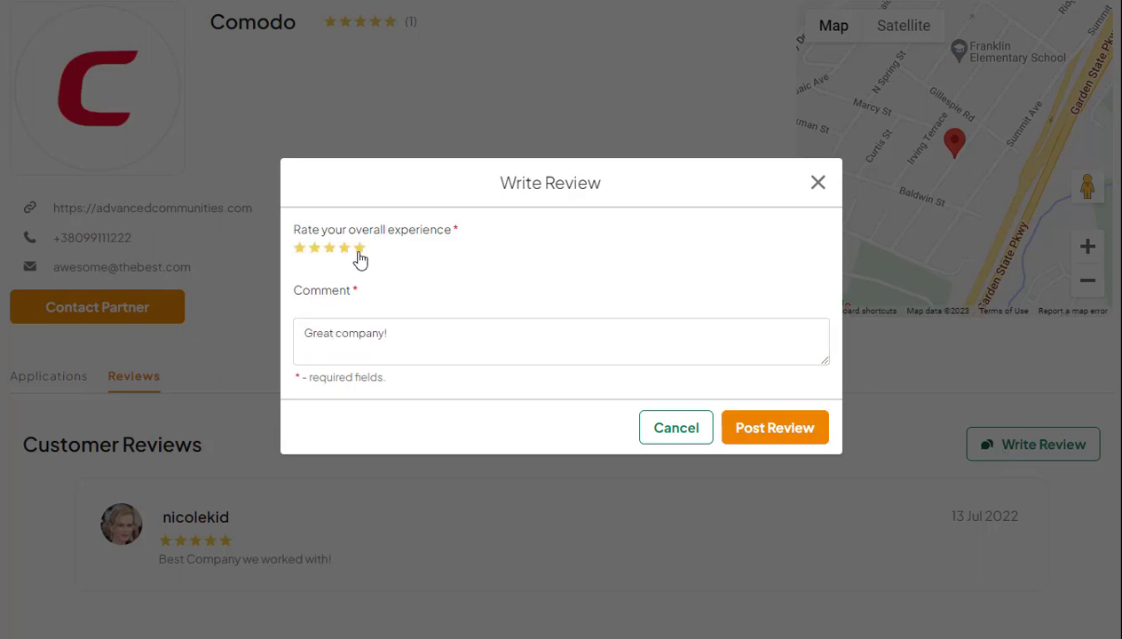
pyautogui.click(774, 428)
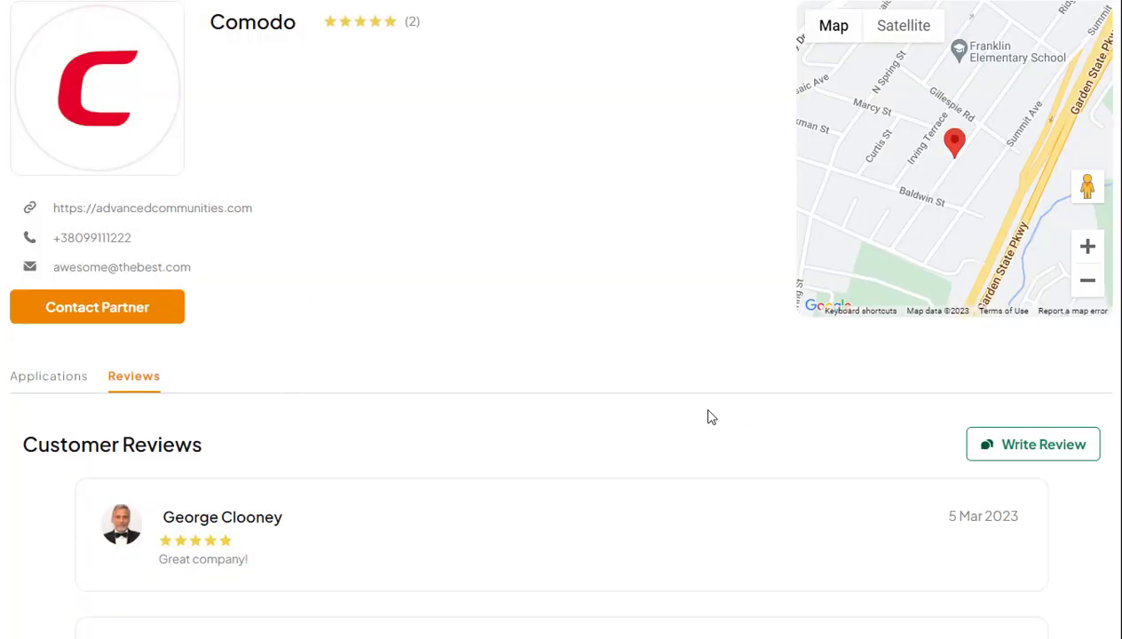
pyautogui.scroll(-2, 719, 403)
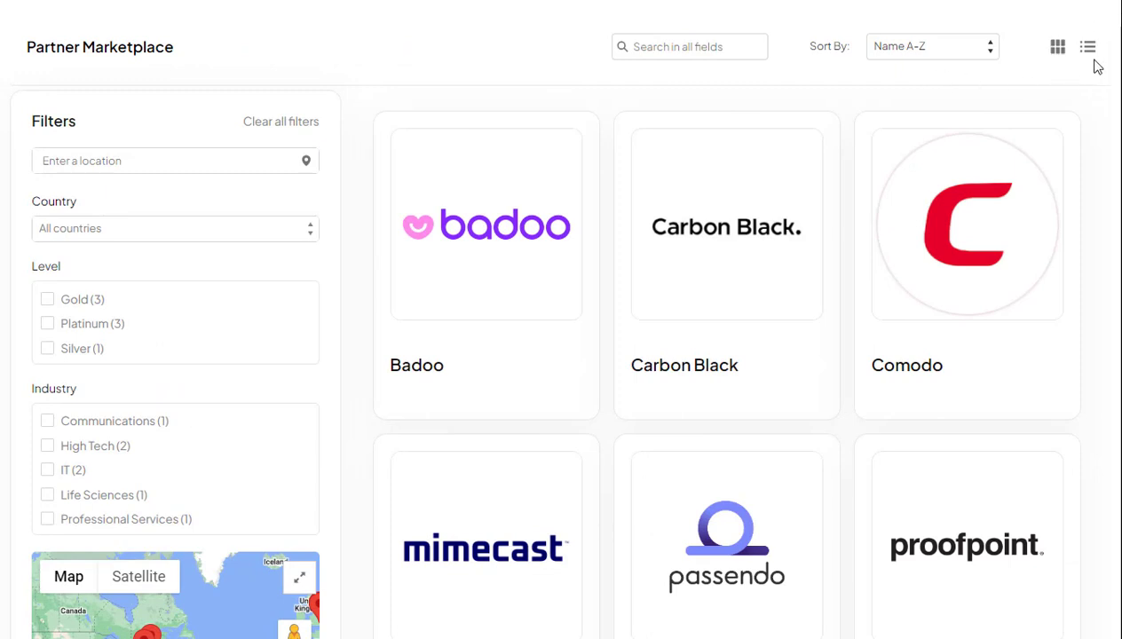
# Step: Show the marketplace partners as a list with descriptions
pyautogui.click(1089, 53)
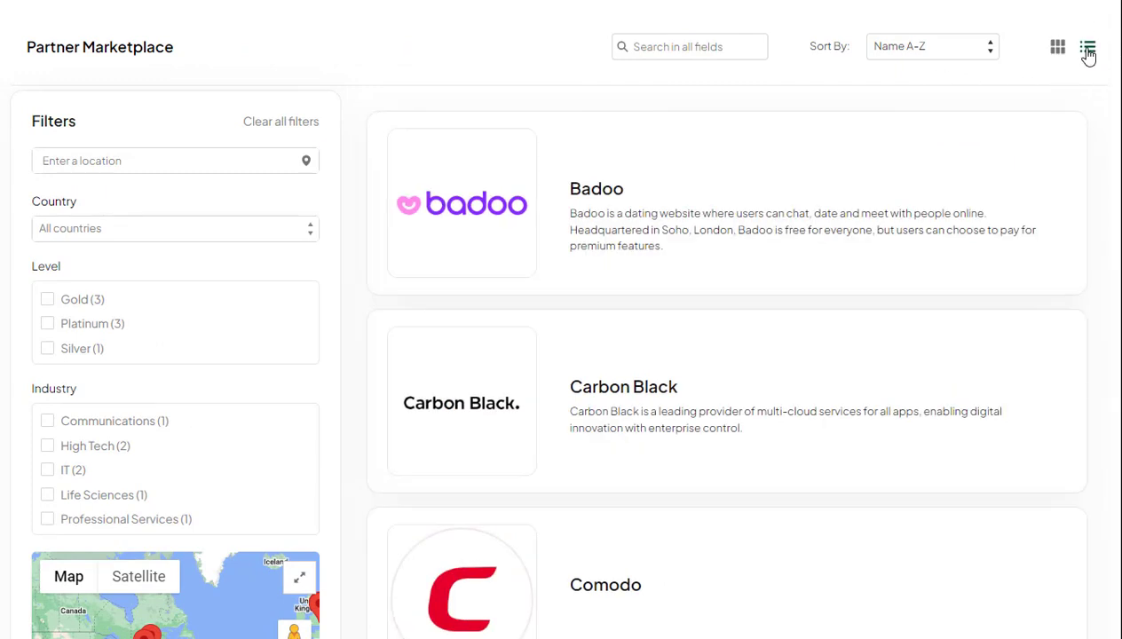
pyautogui.scroll(-2, 1048, 169)
pyautogui.scroll(-5, 1048, 169)
pyautogui.scroll(3, 1049, 168)
pyautogui.scroll(4, 1048, 169)
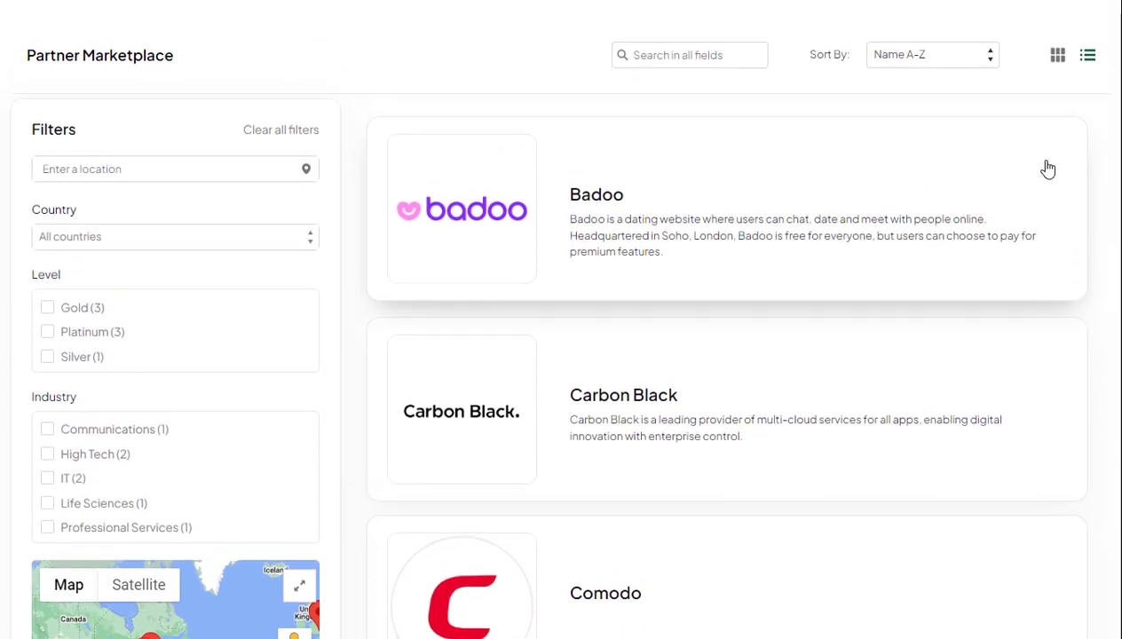
# Step: Switch back to the card grid and open the Badoo partner page
pyautogui.click(1059, 64)
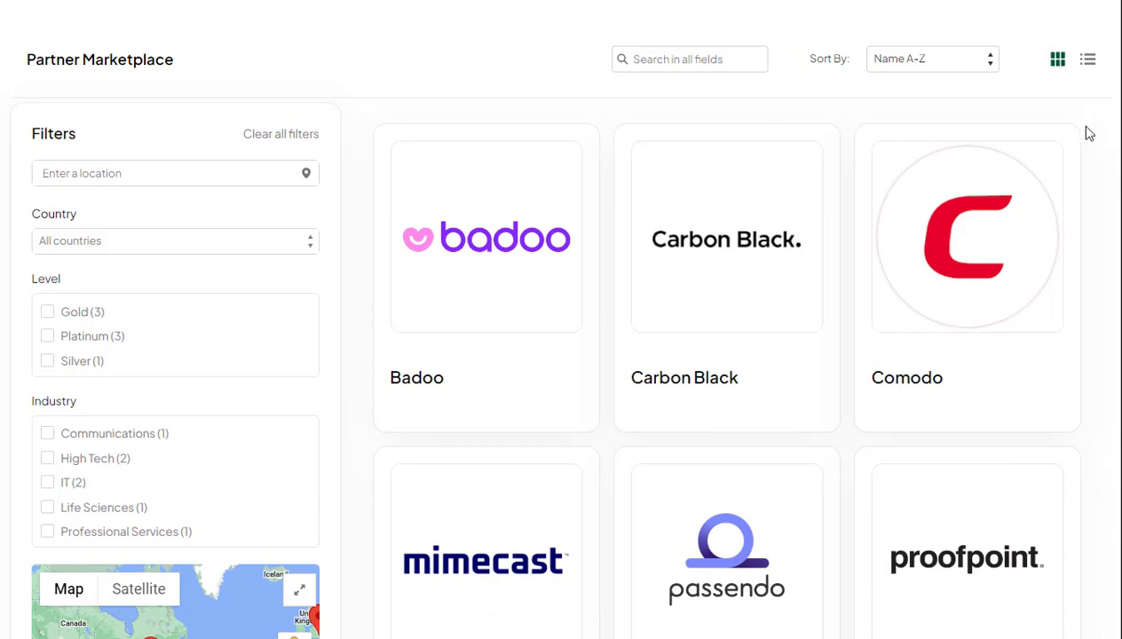
pyautogui.scroll(-2, 1088, 138)
pyautogui.click(329, 126)
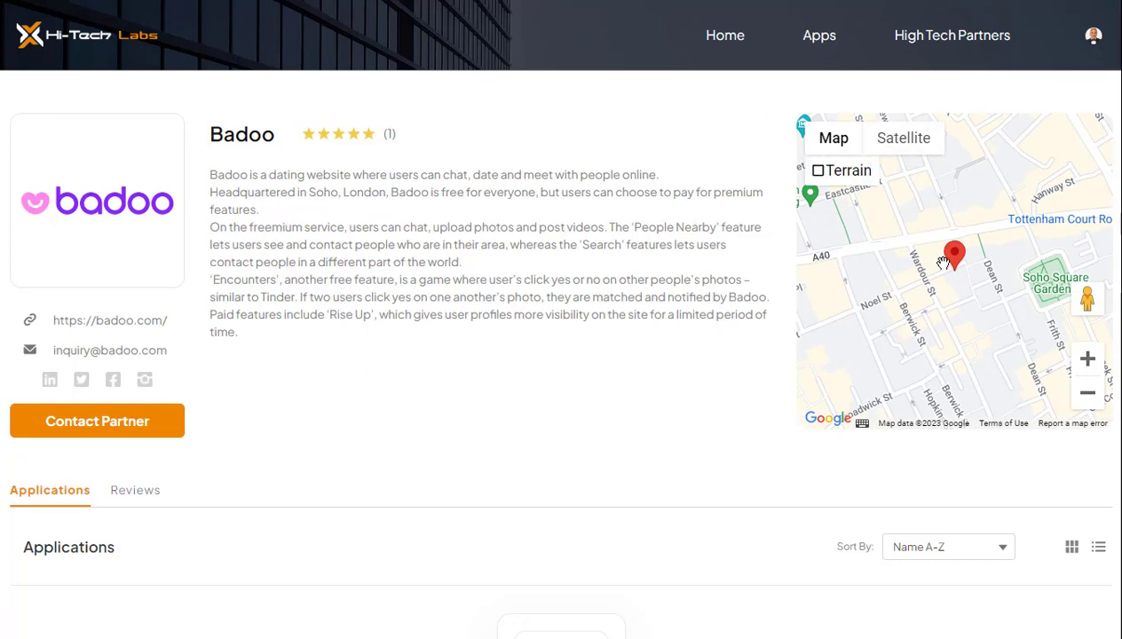
# Step: Show Badoo's customer reviews, then bring up its Contact Partner form
pyautogui.scroll(-3, 594, 390)
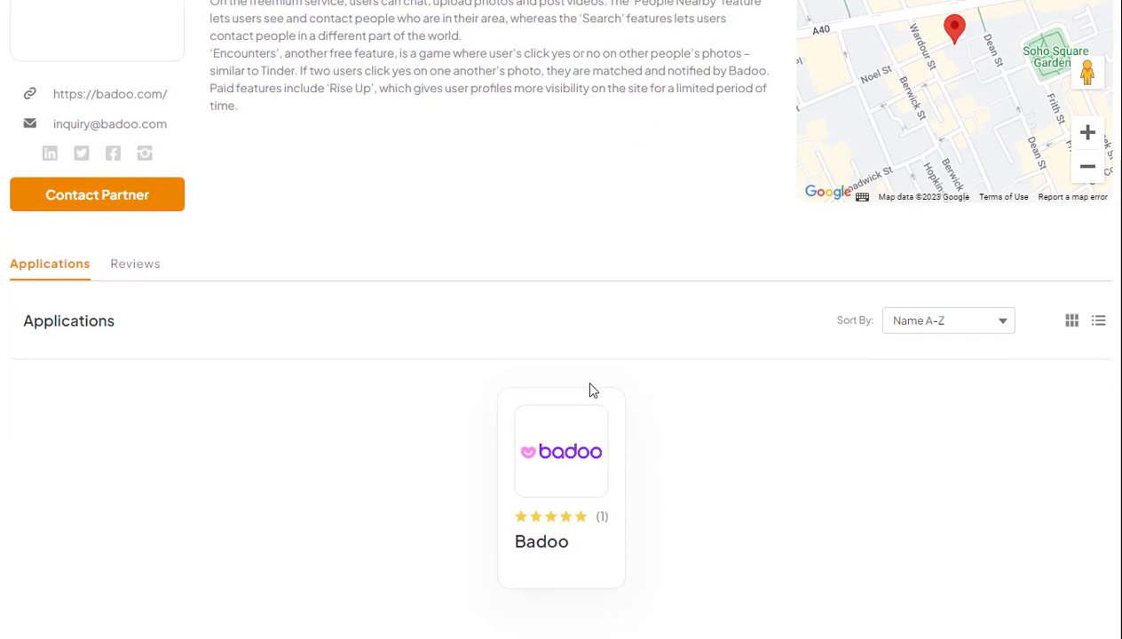
pyautogui.click(124, 275)
pyautogui.scroll(-2, 271, 315)
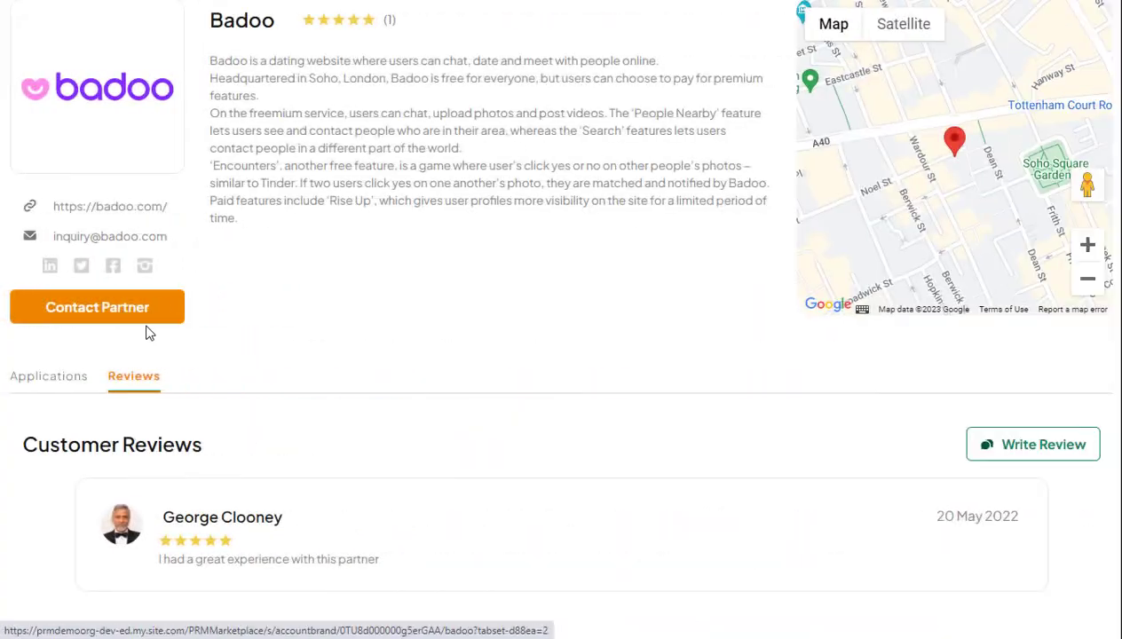
pyautogui.click(79, 310)
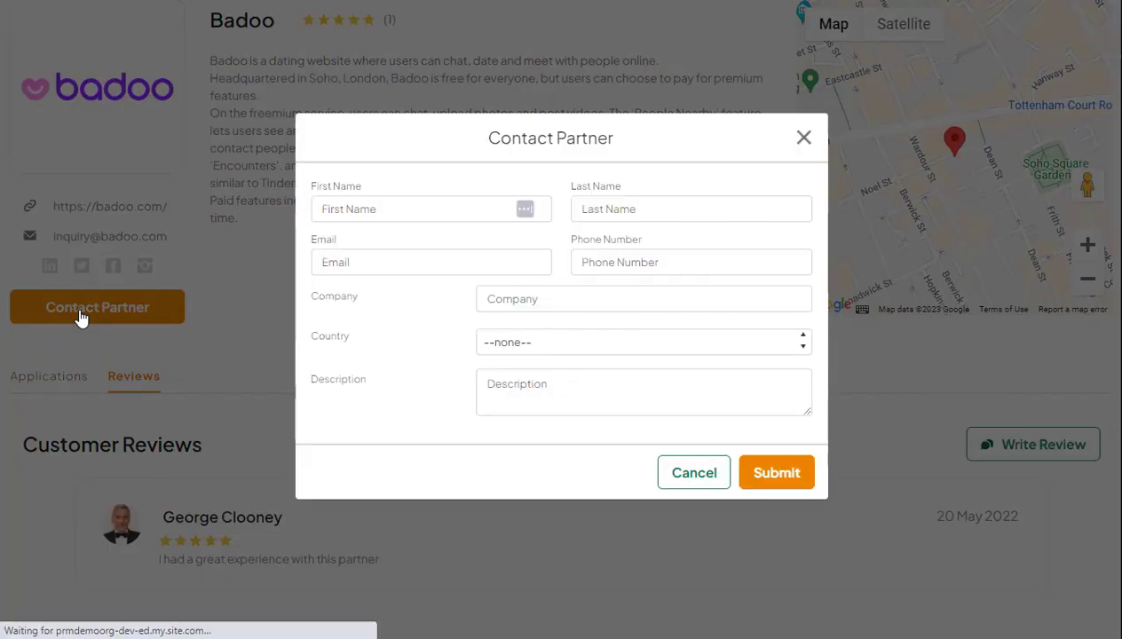
# Step: Start the Badoo contact request in the First Name field
pyautogui.click(407, 210)
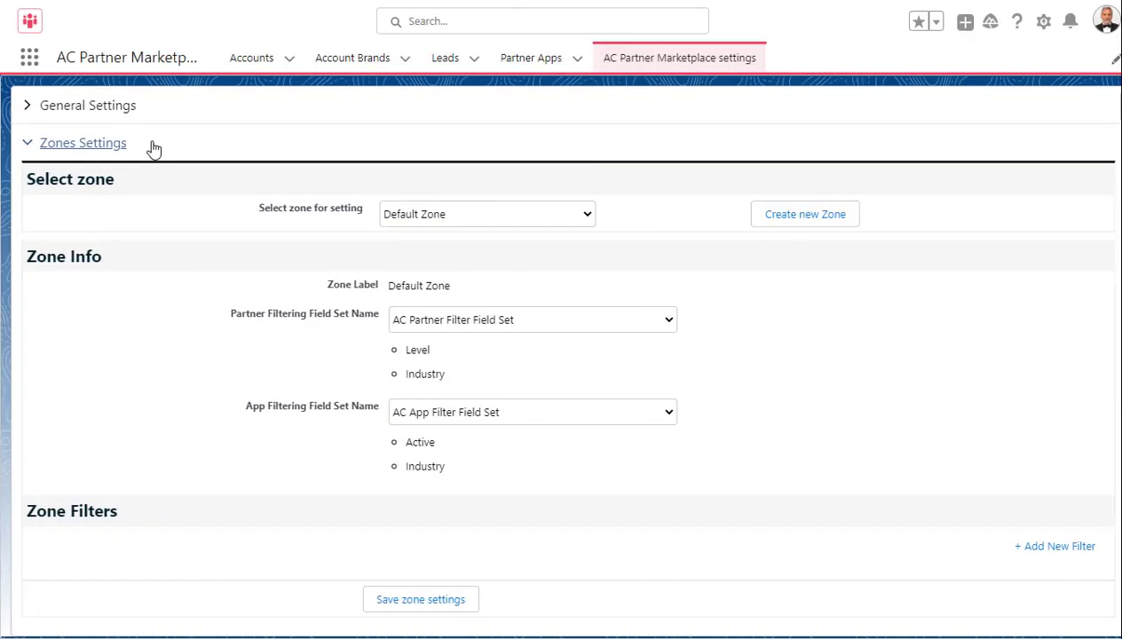
# Step: Select High Tech Zone and keep AC App Filter Field Set for app filtering
pyautogui.click(573, 222)
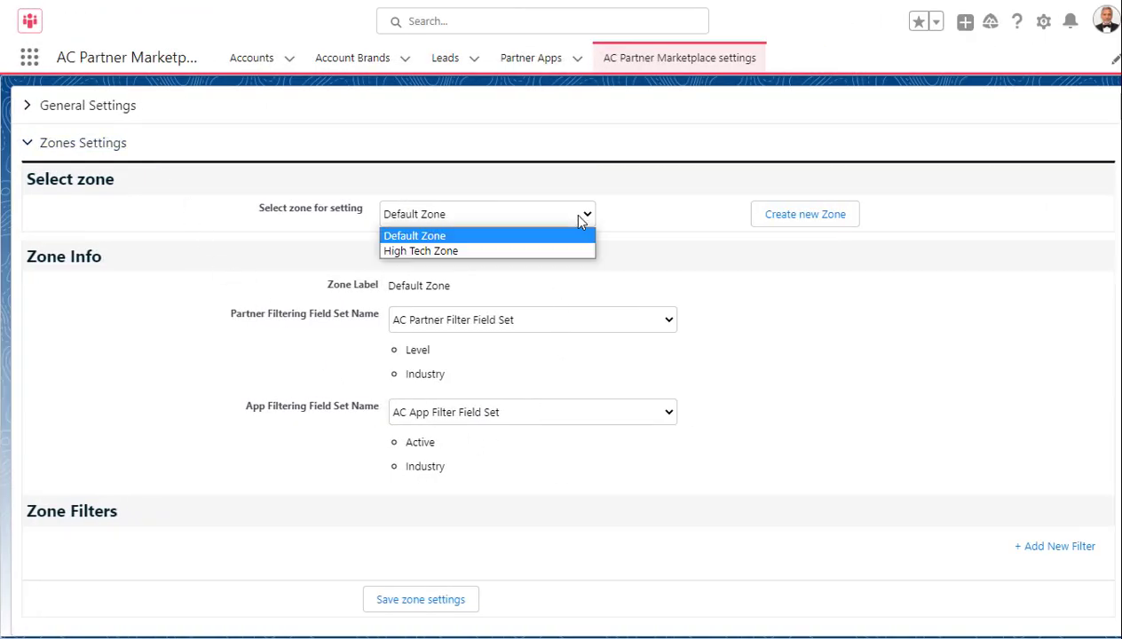
pyautogui.click(413, 253)
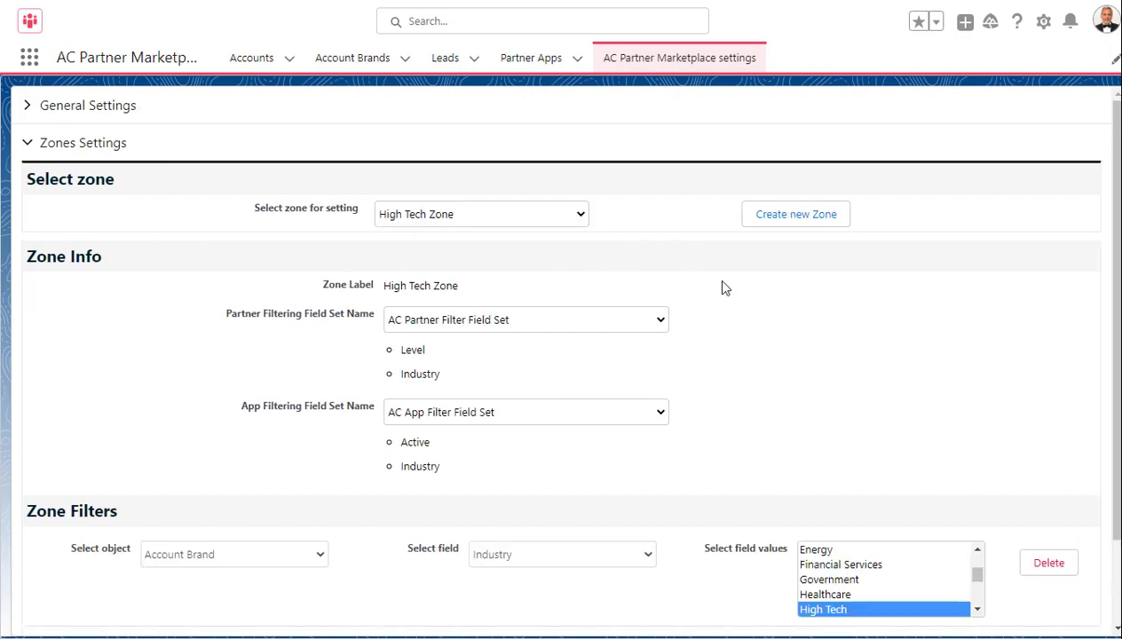
pyautogui.scroll(-2, 721, 288)
pyautogui.click(467, 320)
pyautogui.click(448, 346)
pyautogui.scroll(-3, 850, 479)
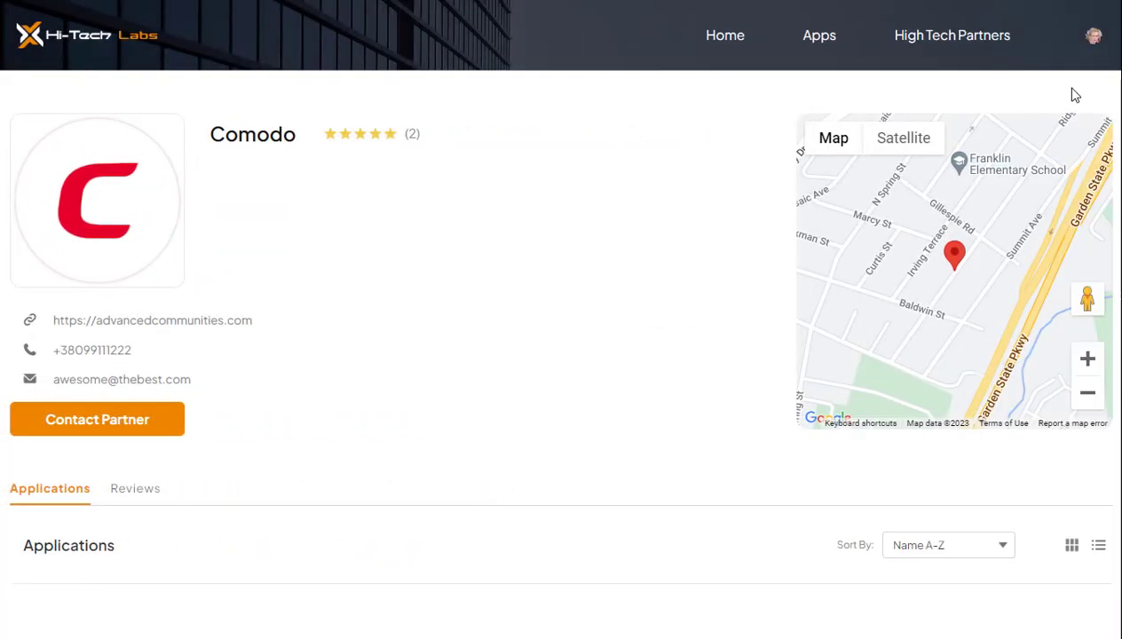
# Step: Show the Branding tab in the partner's Account Management
pyautogui.click(1094, 39)
pyautogui.click(1050, 169)
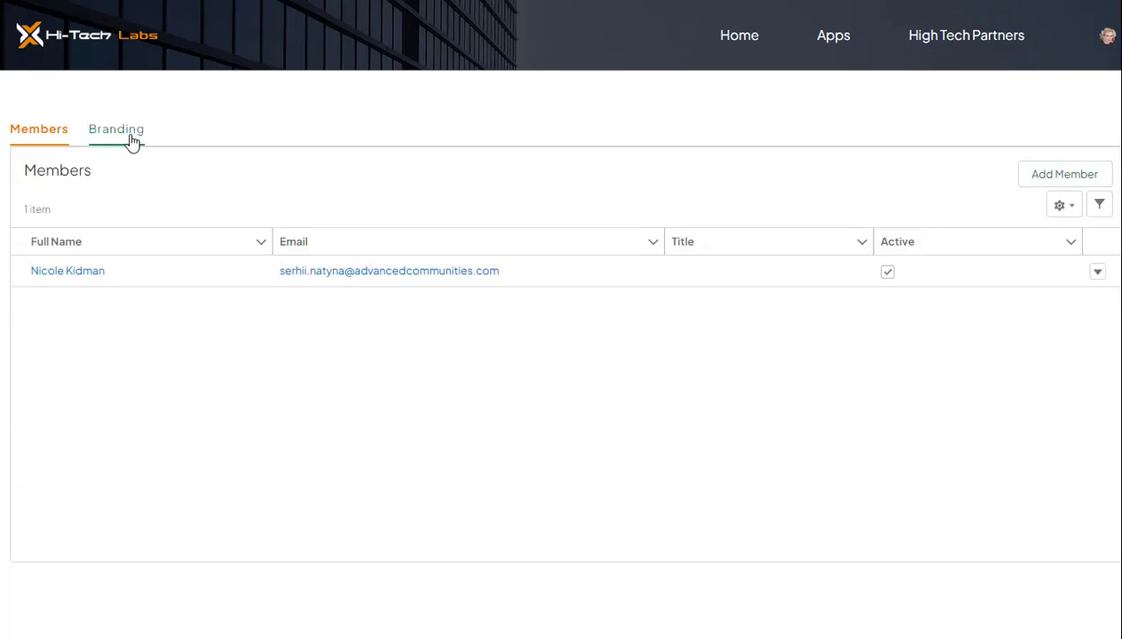
pyautogui.click(125, 142)
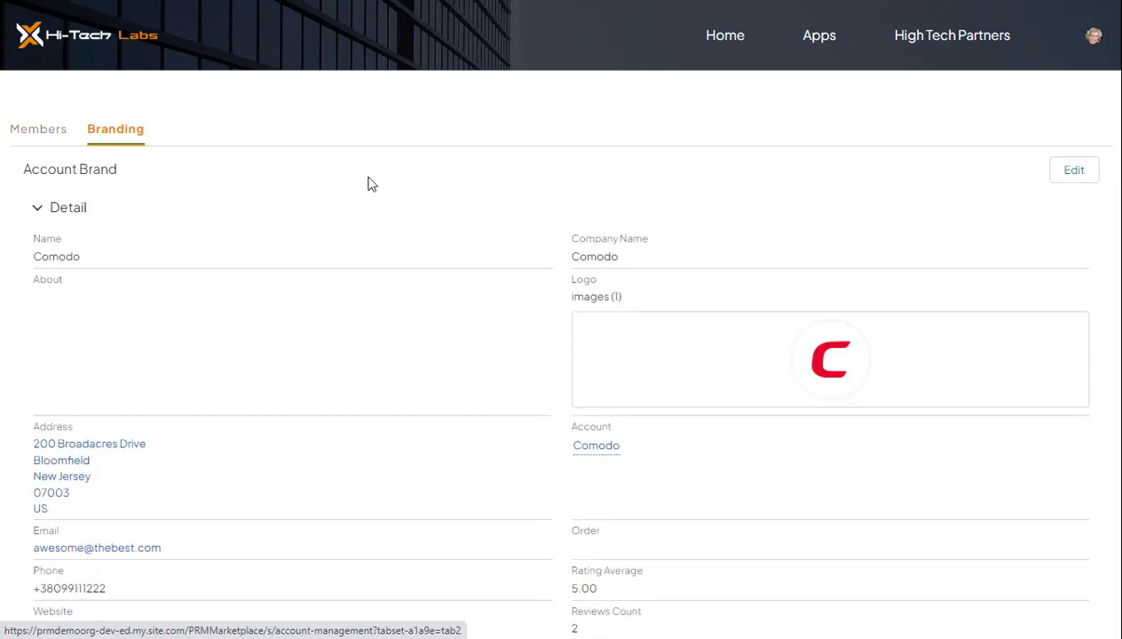
pyautogui.scroll(-3, 428, 218)
pyautogui.scroll(3, 429, 218)
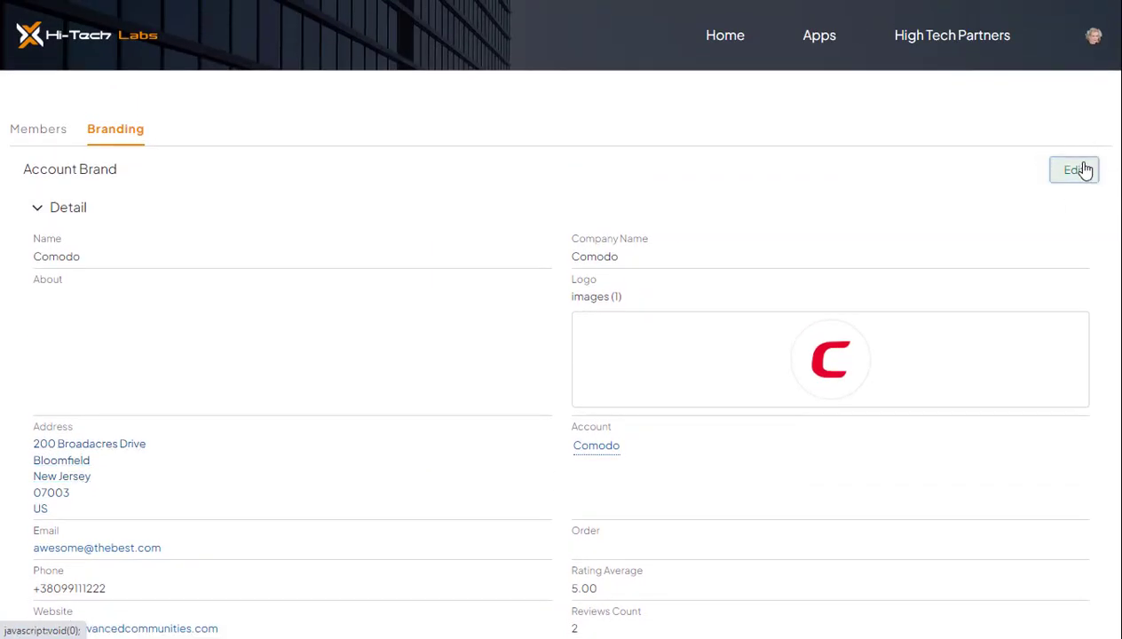
# Step: Open the Edit Comodo dialog and scroll through its brand fields
pyautogui.click(1084, 168)
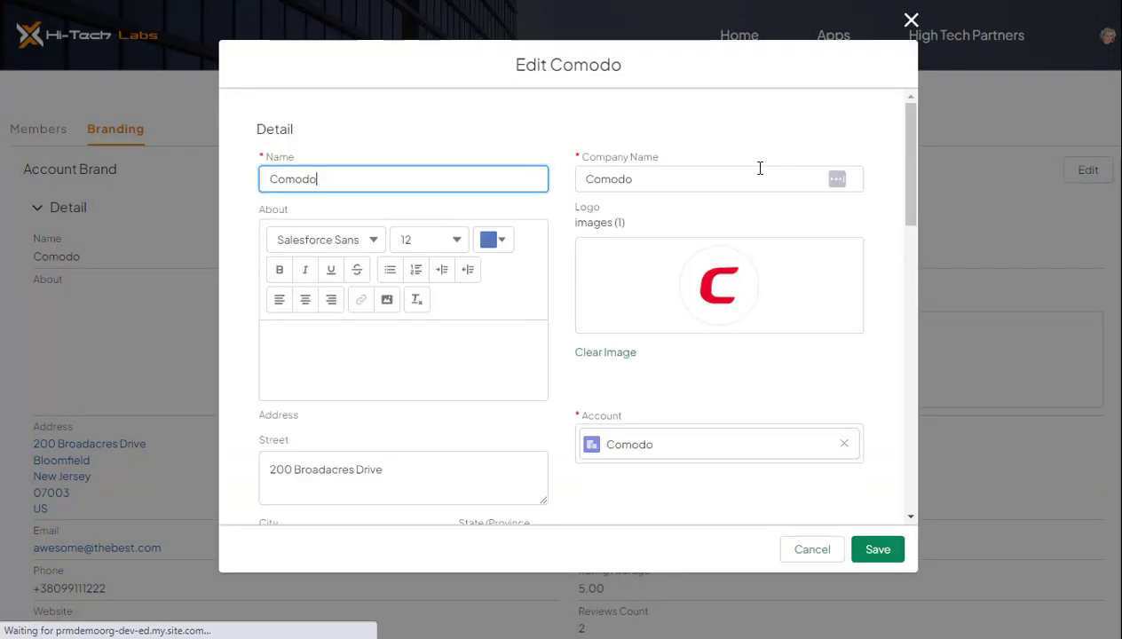
pyautogui.scroll(-4, 565, 348)
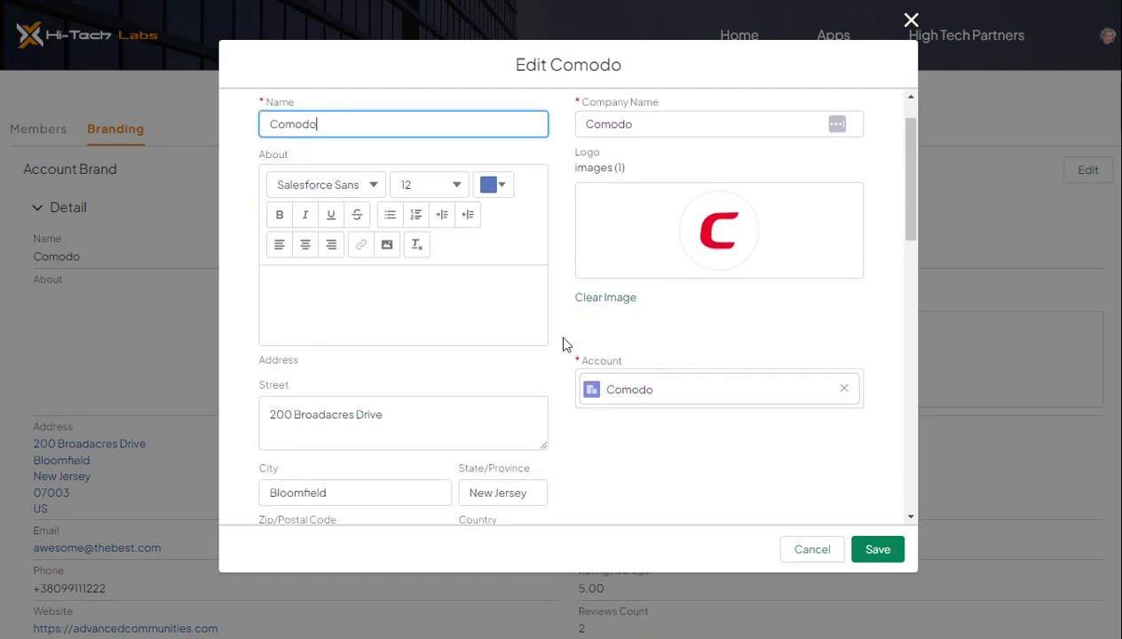
pyautogui.scroll(-5, 565, 343)
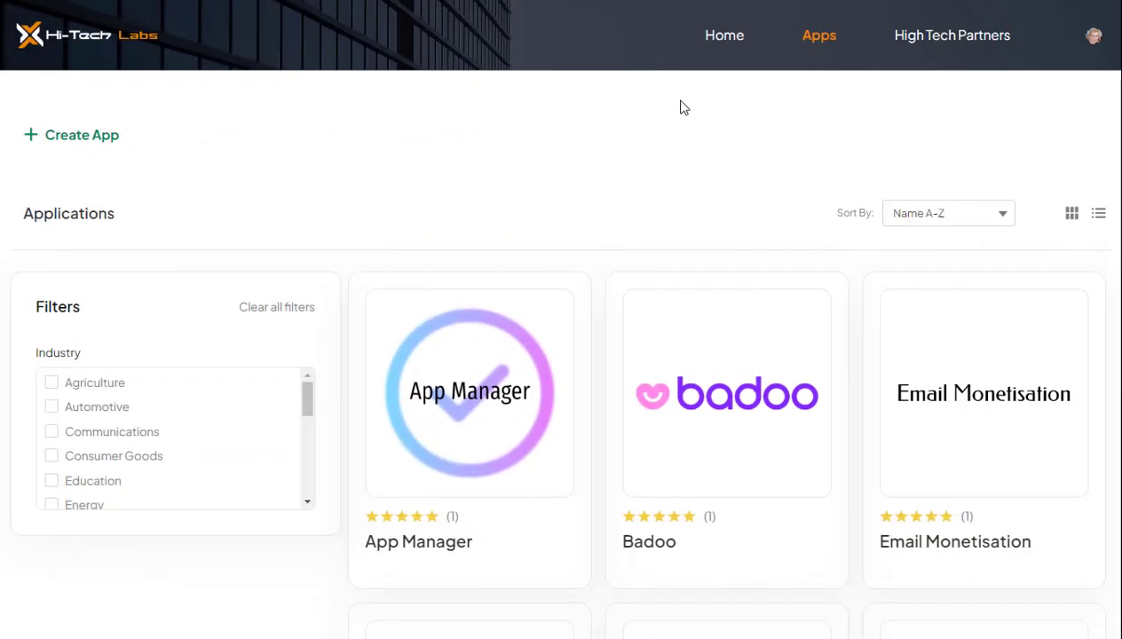
# Step: Filter apps to the Agriculture, Automotive and Communications industries
pyautogui.scroll(-3, 511, 150)
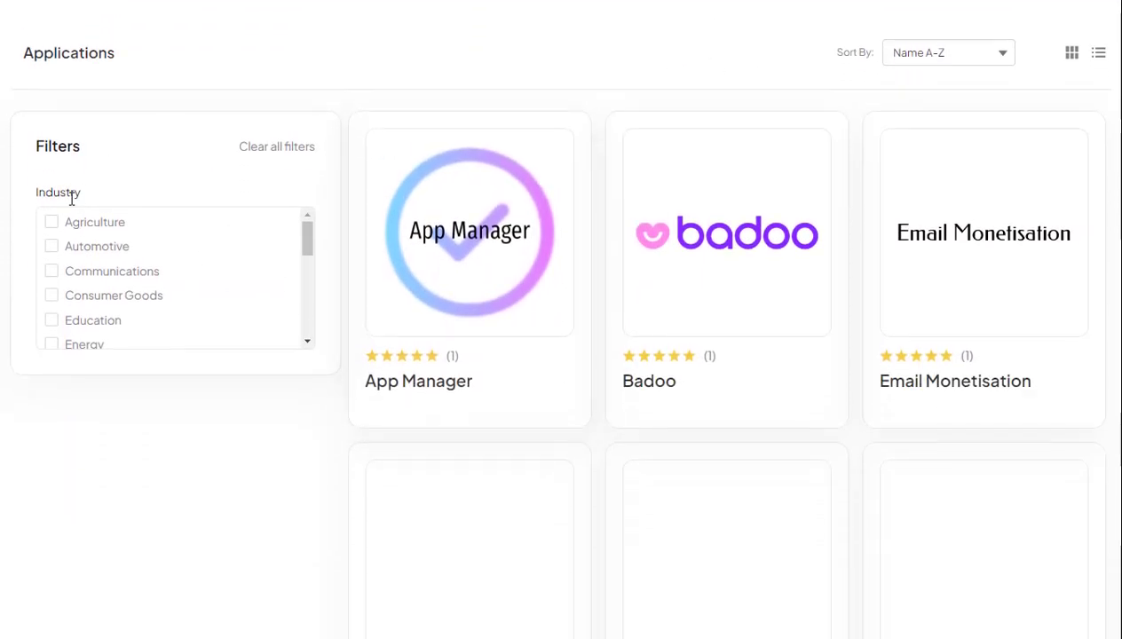
pyautogui.click(50, 228)
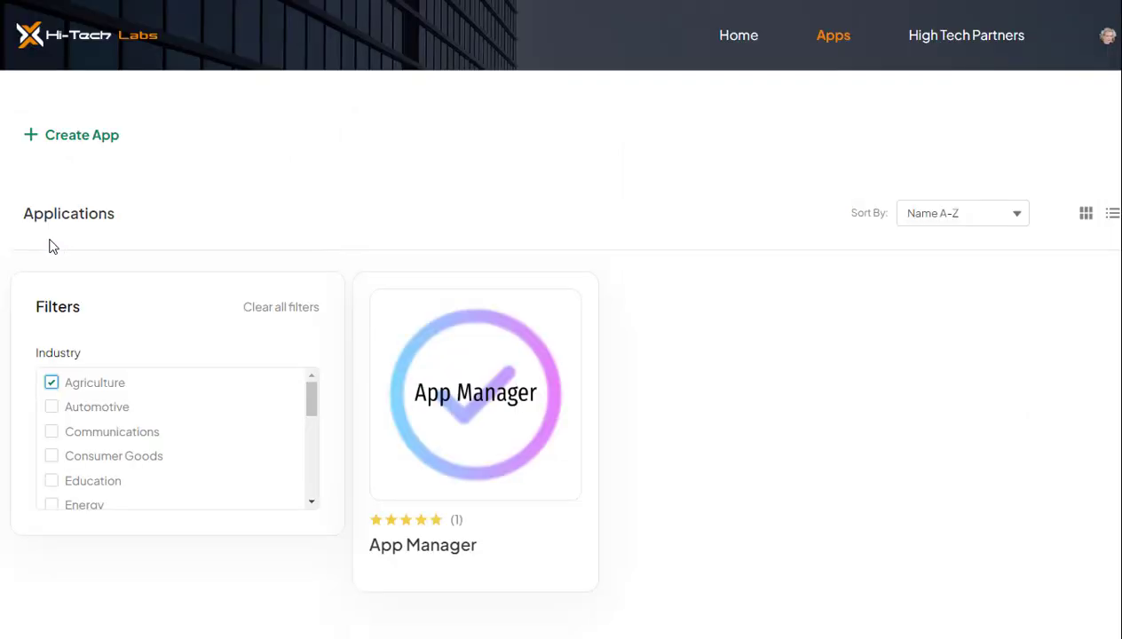
pyautogui.click(52, 408)
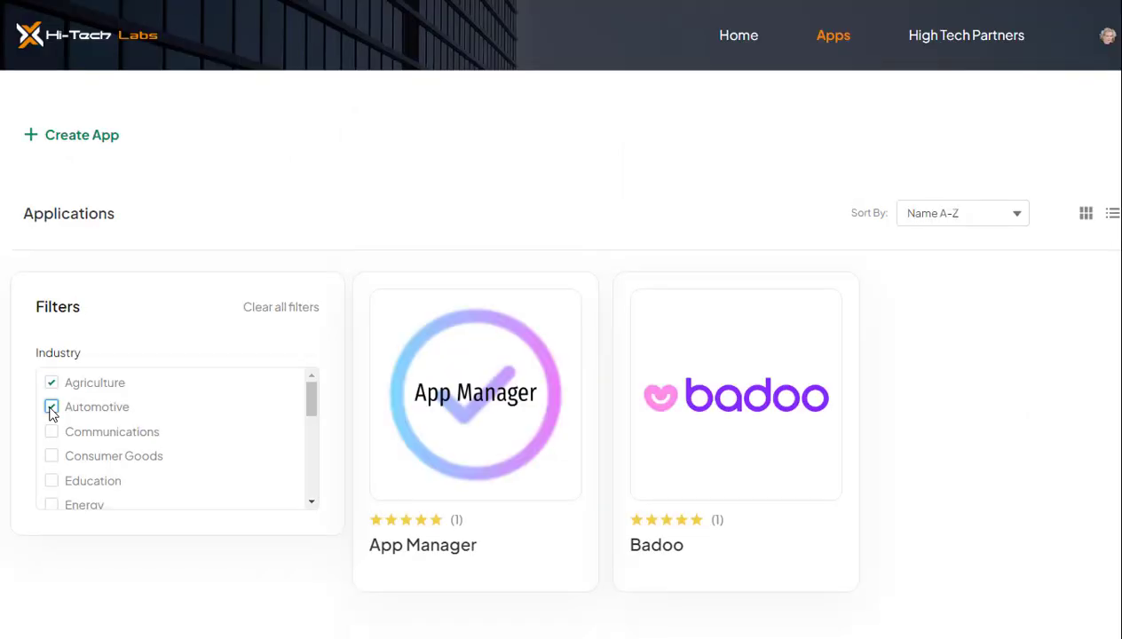
pyautogui.click(51, 432)
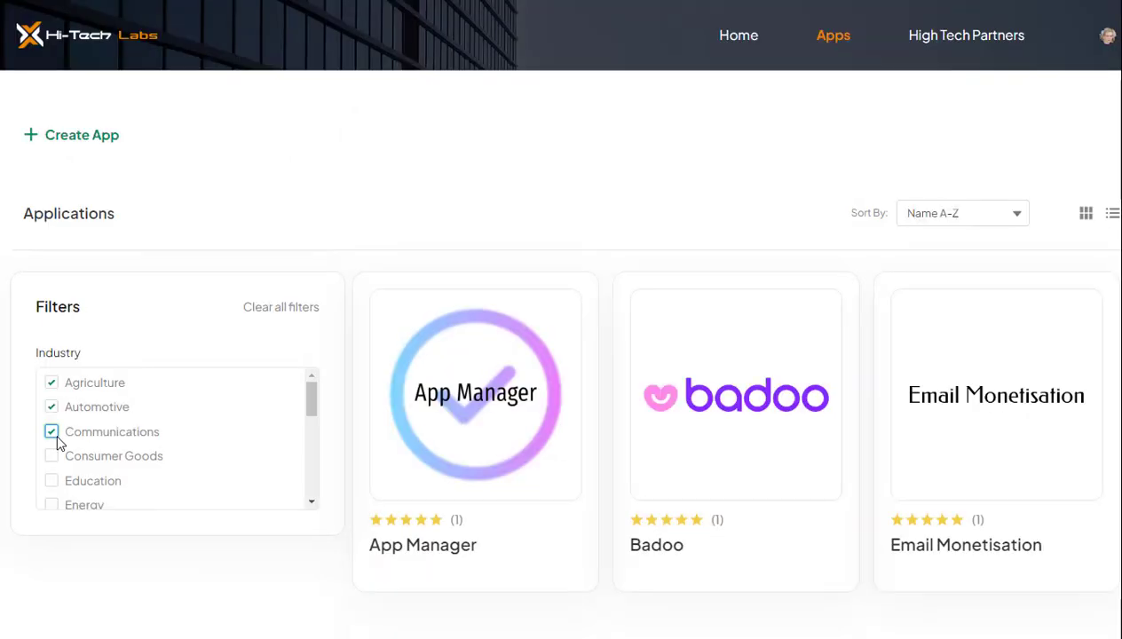
pyautogui.click(73, 149)
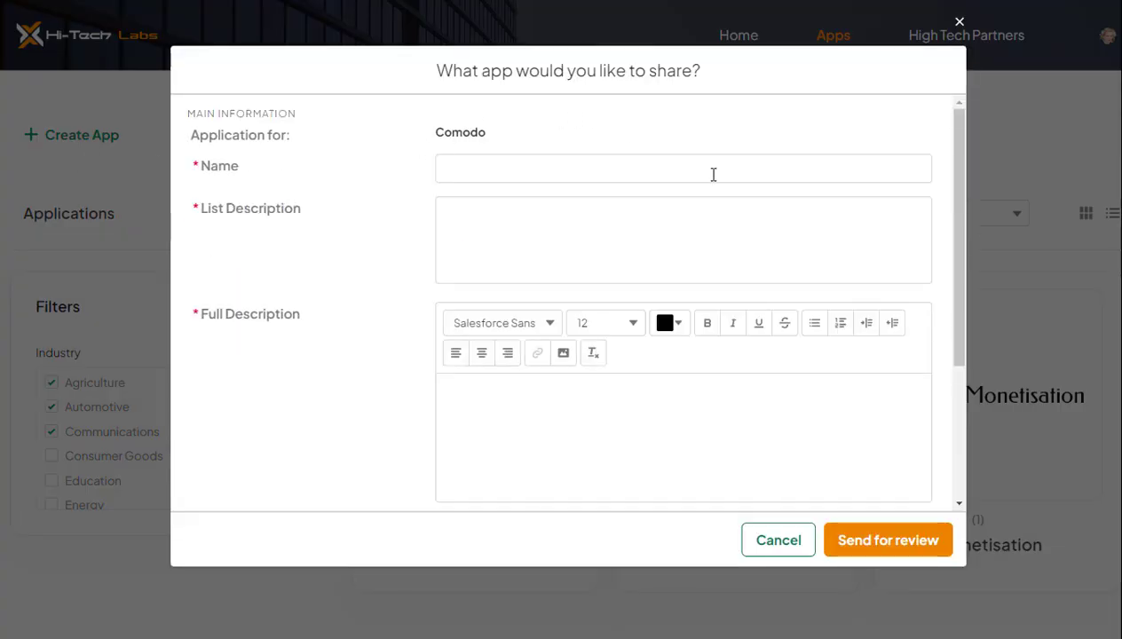
# Step: Review the Industry options available in the new app-sharing form
pyautogui.scroll(-5, 712, 175)
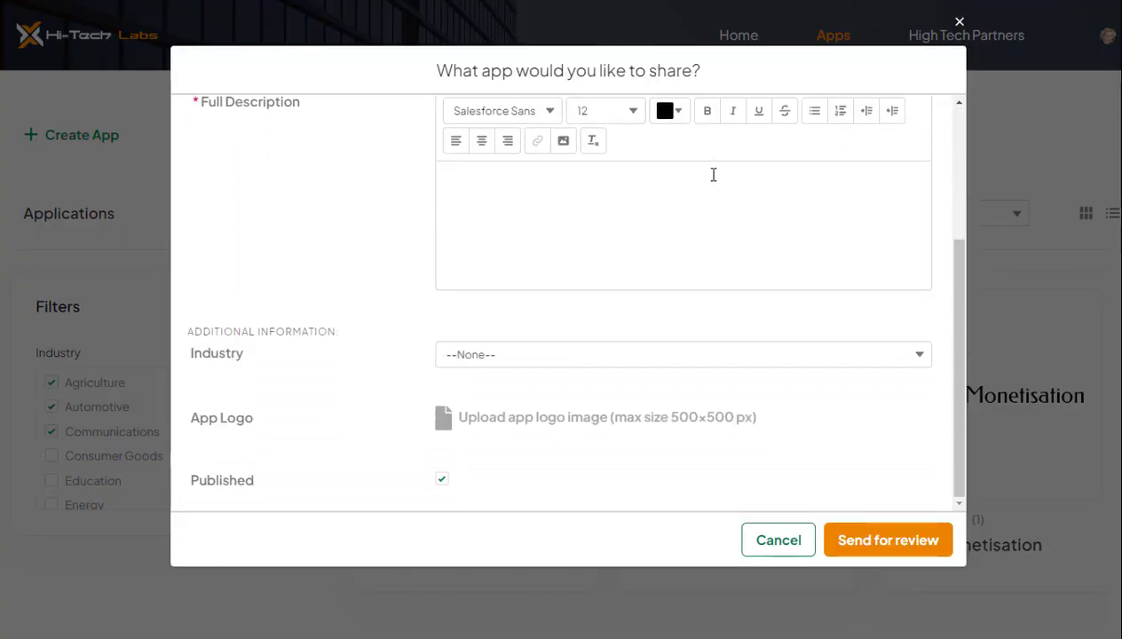
pyautogui.click(918, 356)
pyautogui.scroll(-3, 835, 434)
pyautogui.scroll(2, 837, 434)
pyautogui.scroll(2, 837, 434)
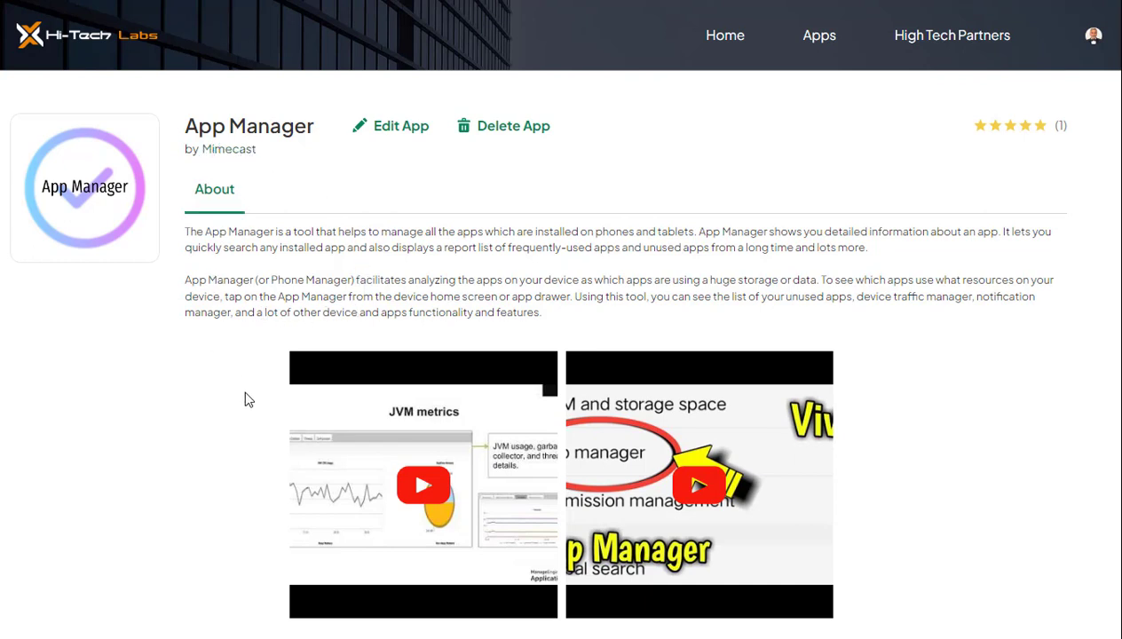
# Step: Scroll the App Manager page through Related Applications and Application comments
pyautogui.scroll(-3, 248, 400)
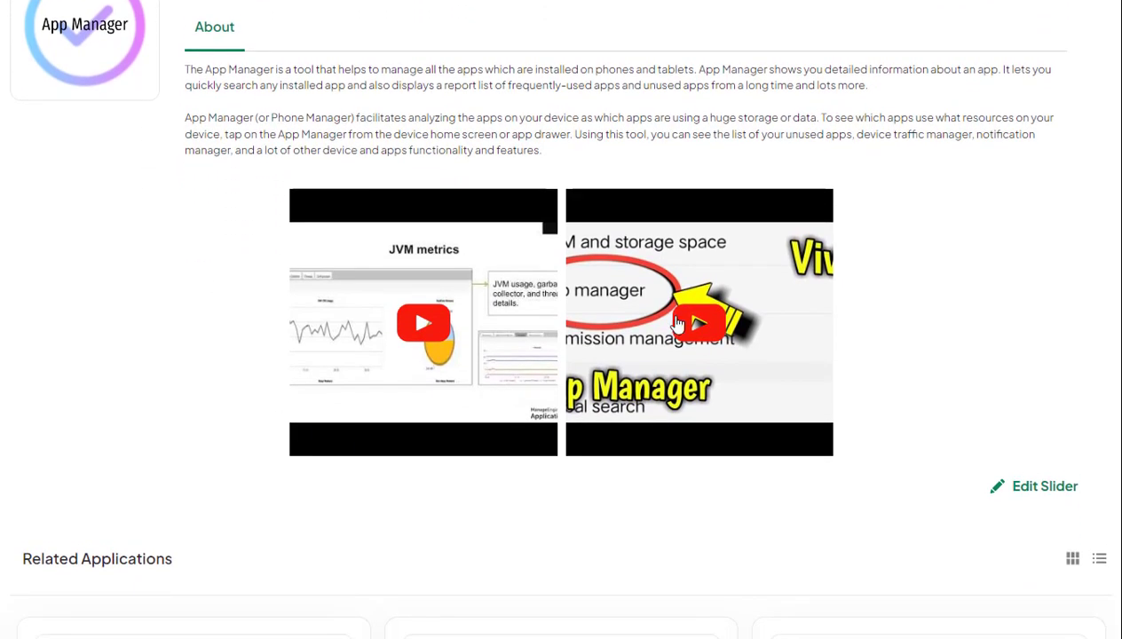
pyautogui.scroll(-5, 468, 396)
pyautogui.scroll(-3, 469, 399)
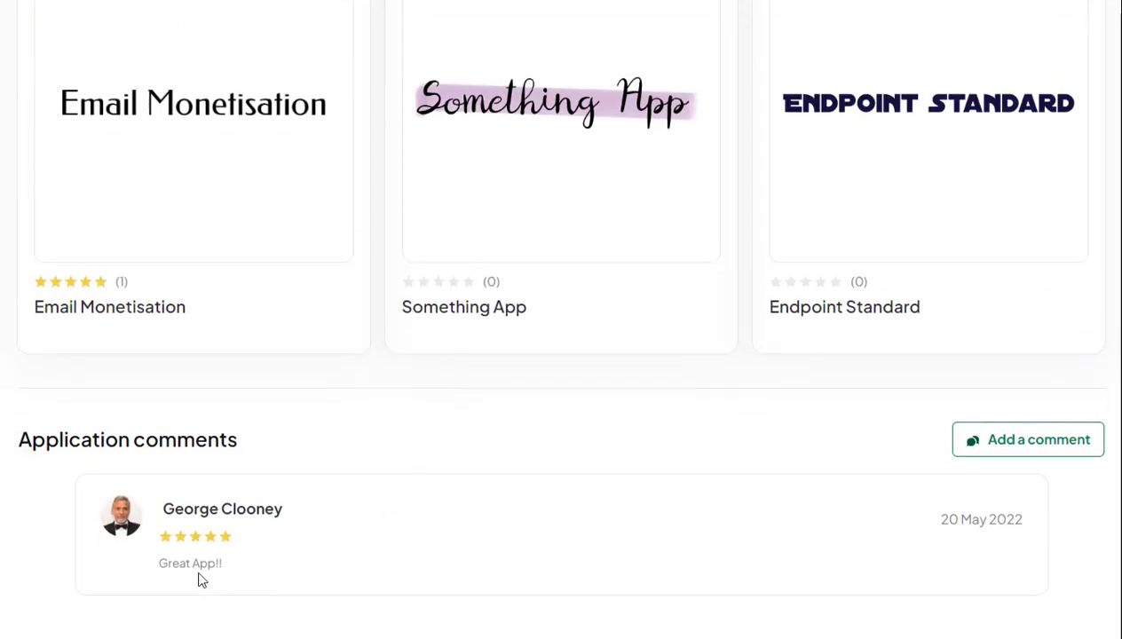
pyautogui.scroll(10, 435, 457)
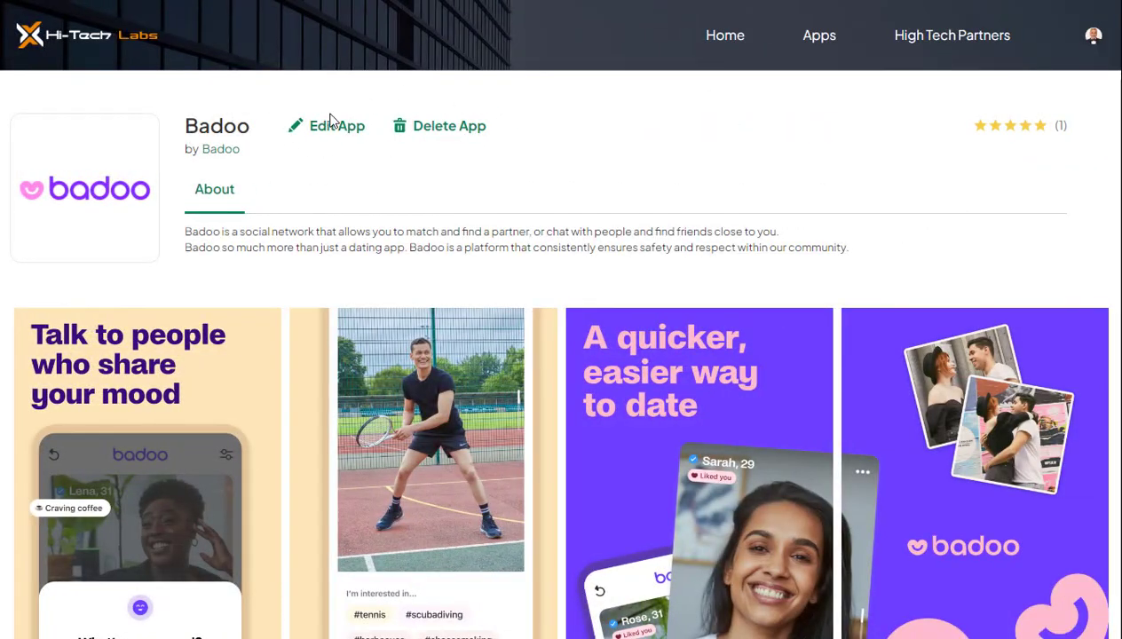
pyautogui.click(334, 125)
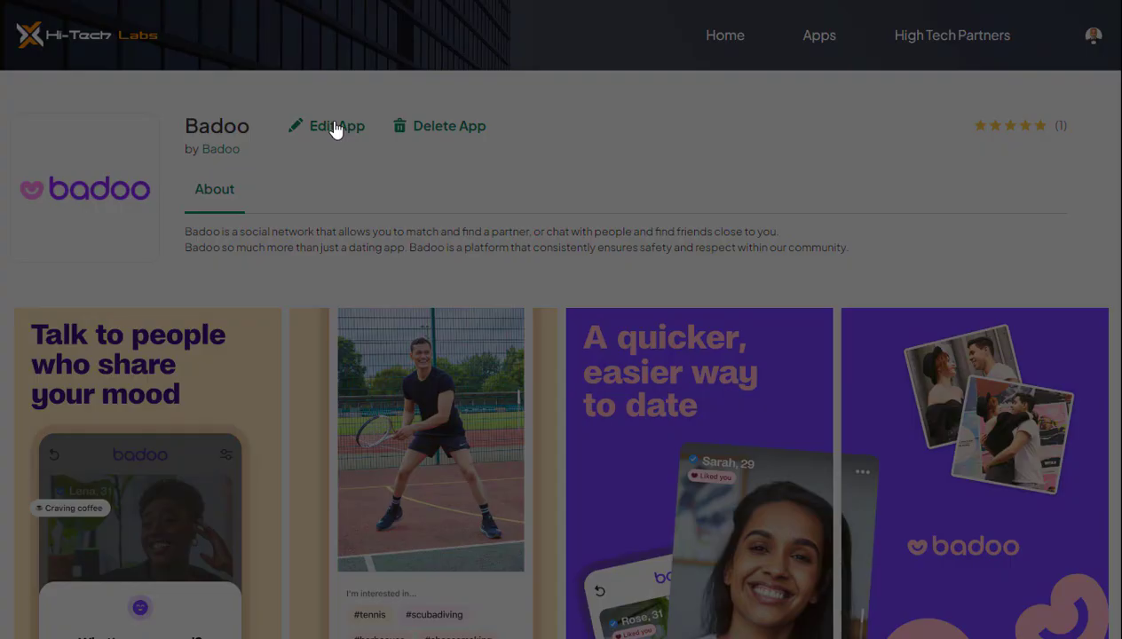
pyautogui.scroll(-5, 460, 201)
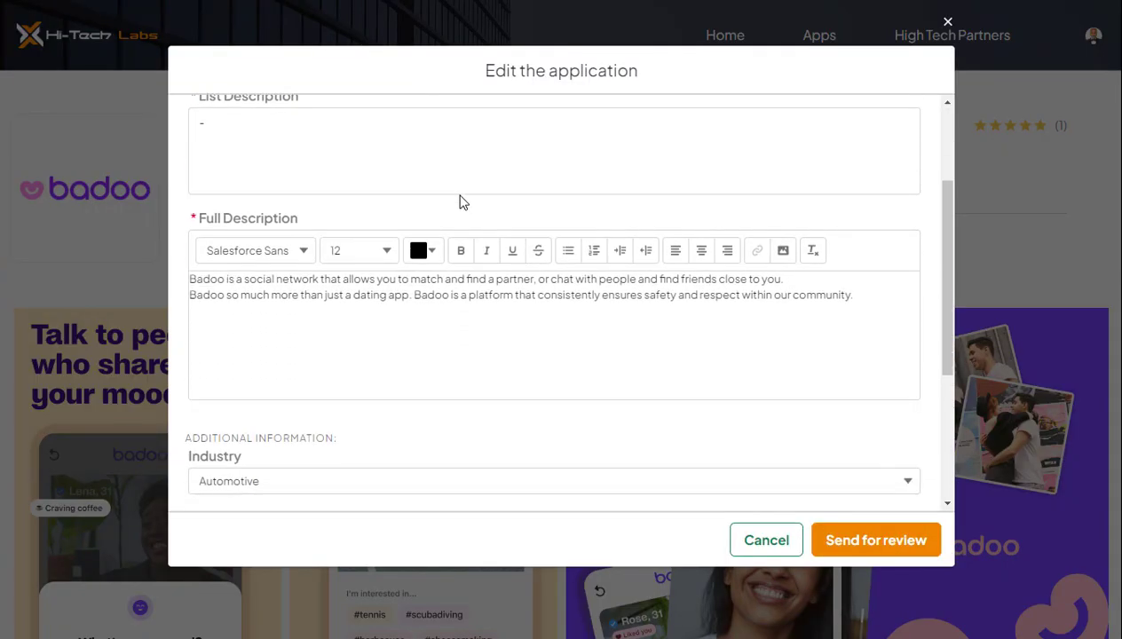
pyautogui.scroll(-1, 461, 202)
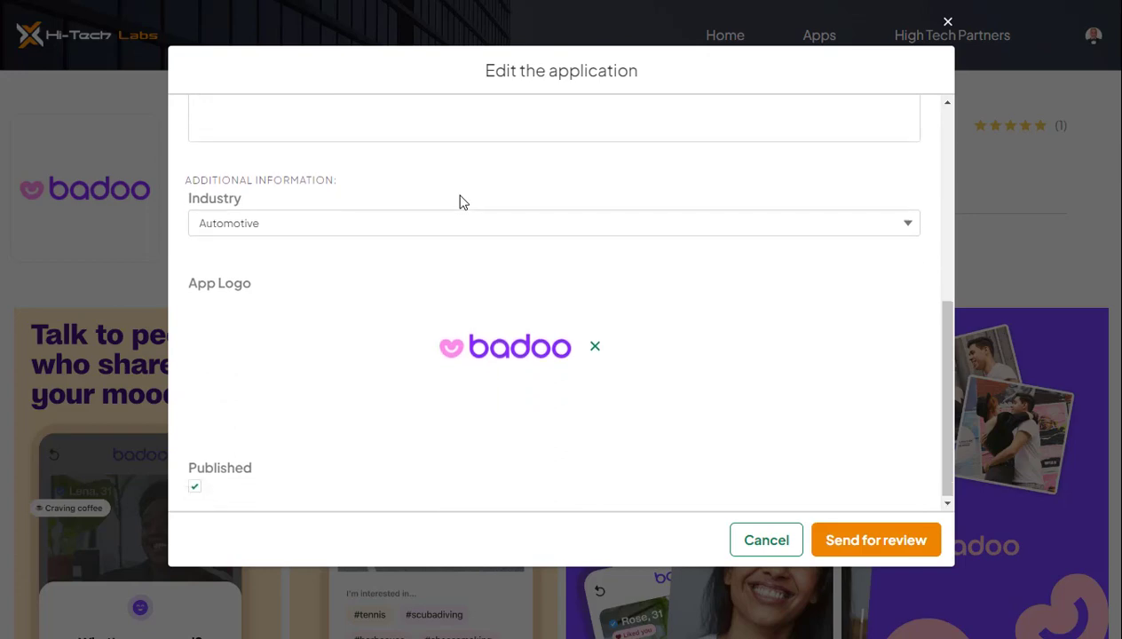
pyautogui.scroll(6, 461, 201)
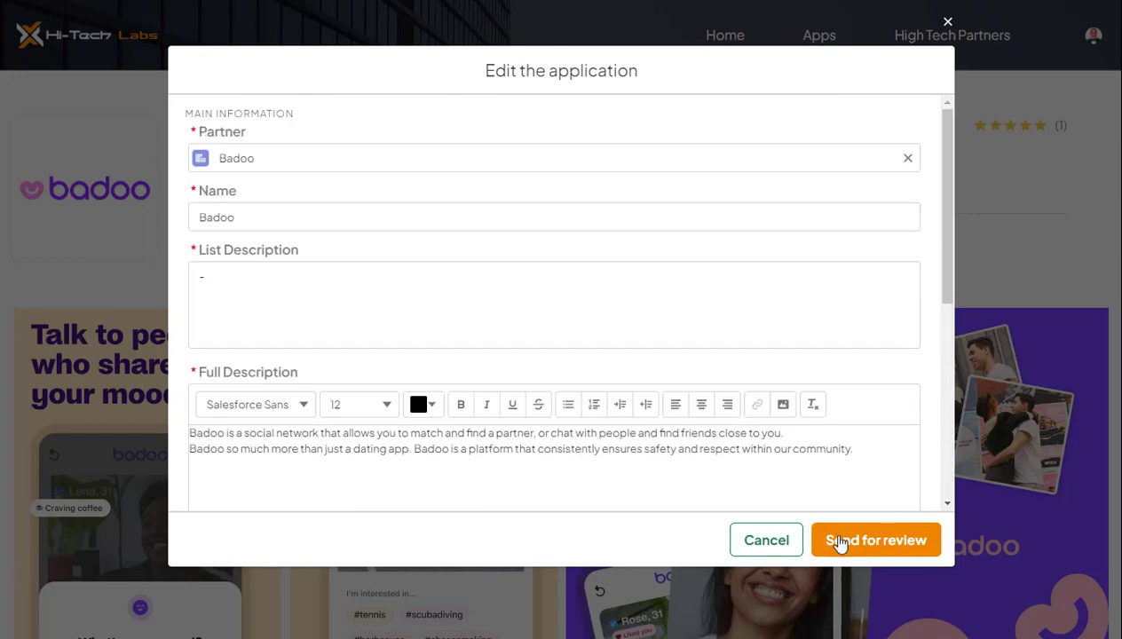
pyautogui.click(947, 21)
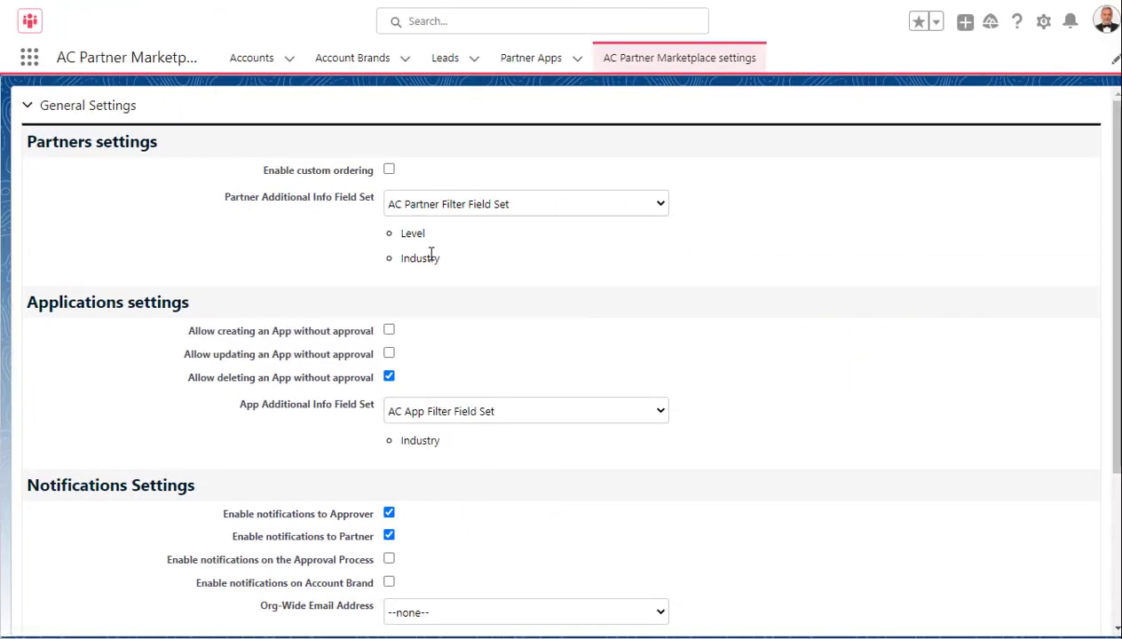
pyautogui.scroll(-3, 453, 263)
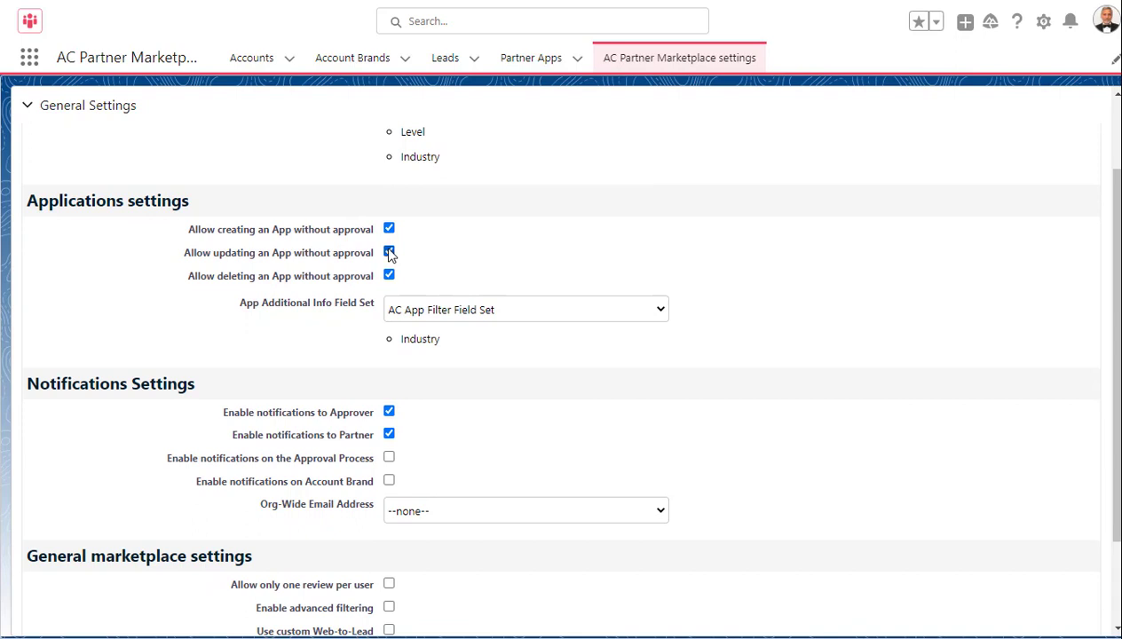
# Step: Scroll down General Settings to the app approval and notification options
pyautogui.scroll(-3, 473, 252)
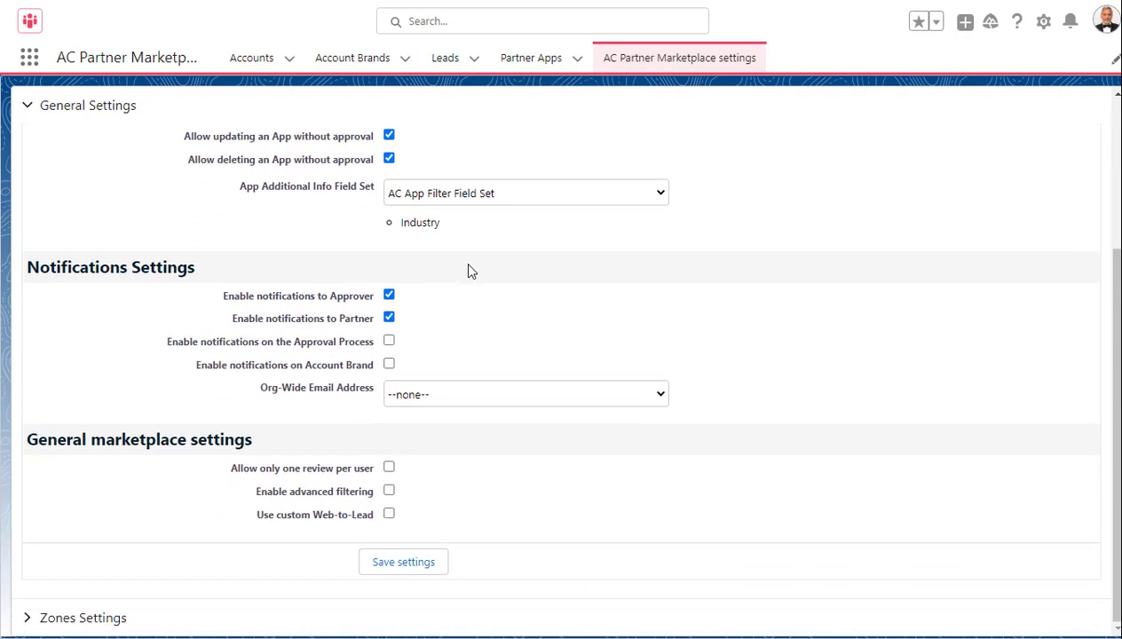